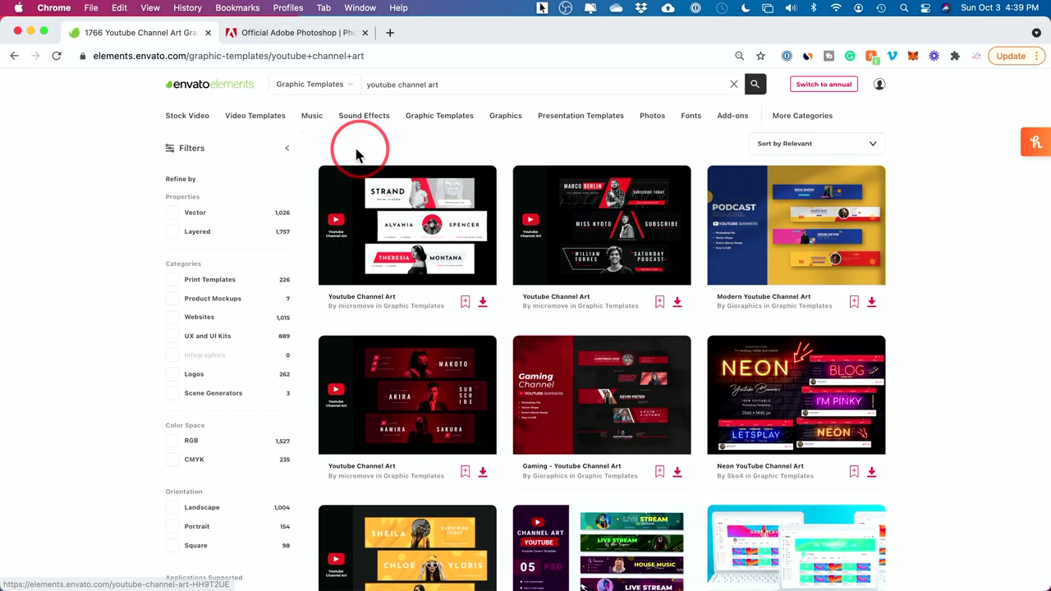
pyautogui.moveTo(134, 81)
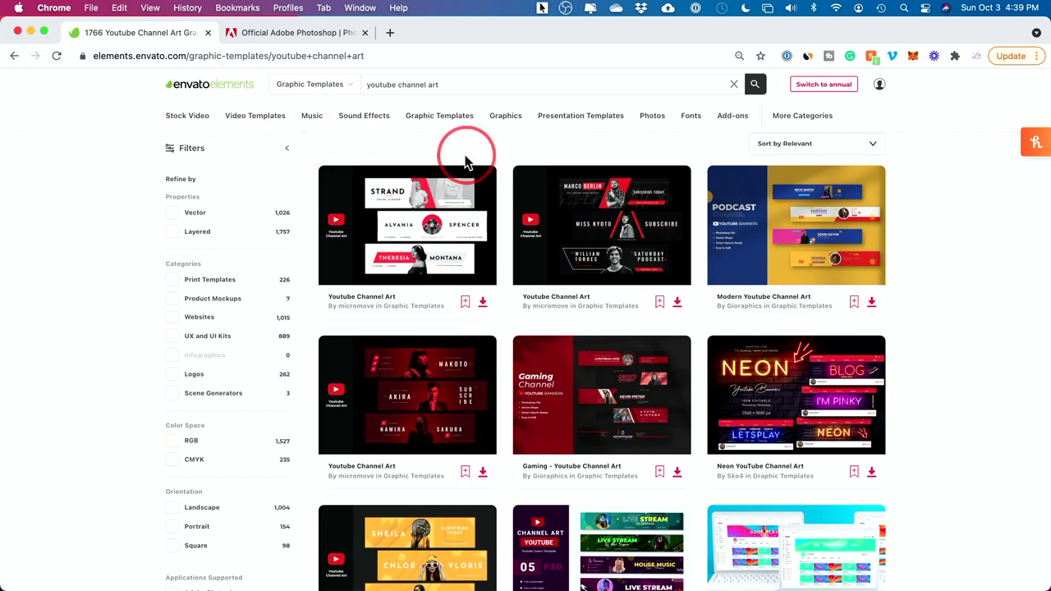
pyautogui.click(294, 33)
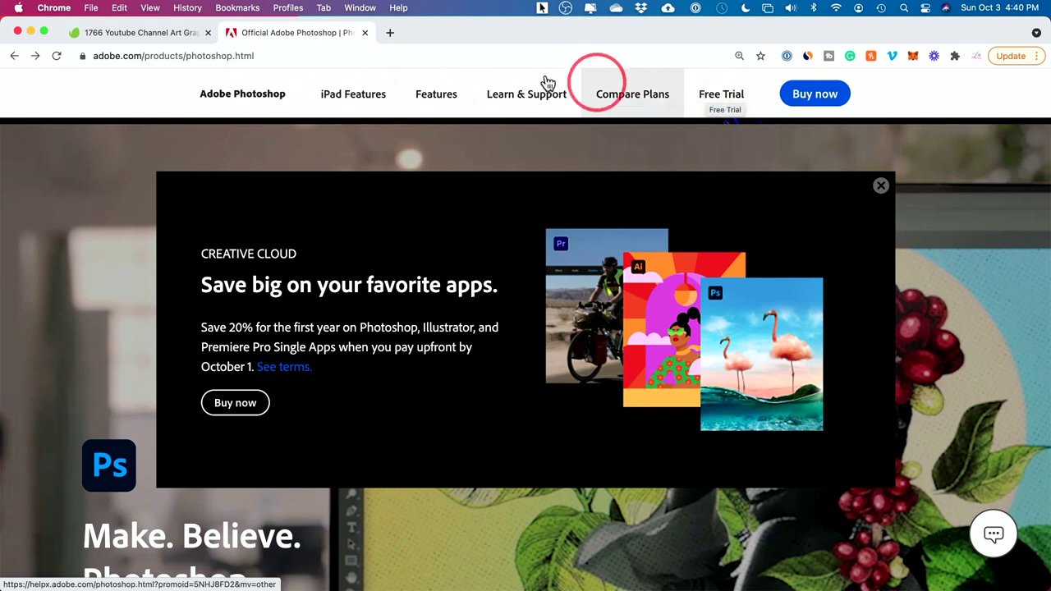
pyautogui.click(125, 33)
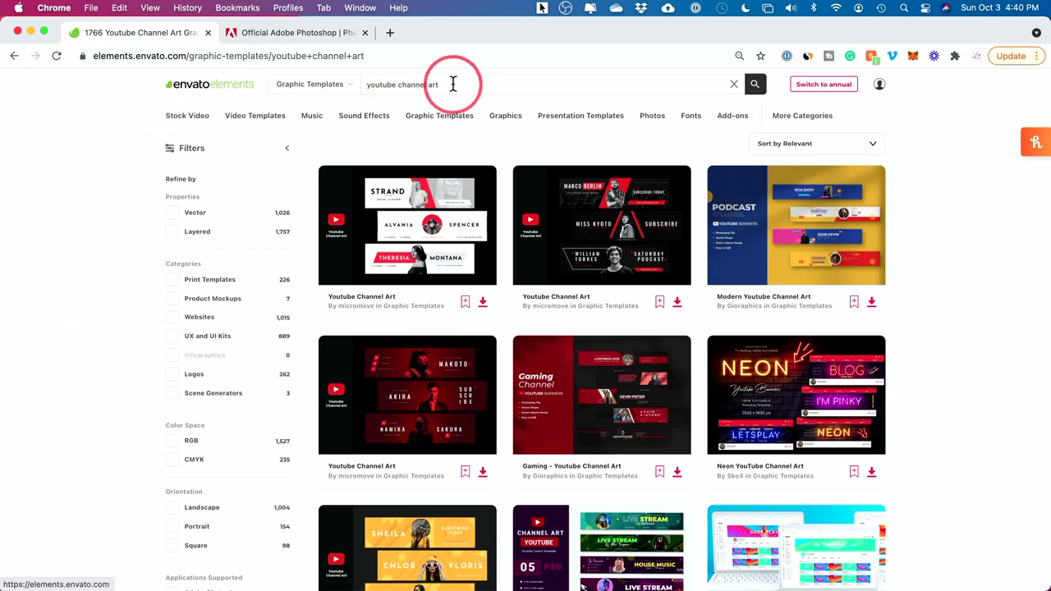
pyautogui.moveTo(459, 84); pyautogui.dragTo(362, 87)
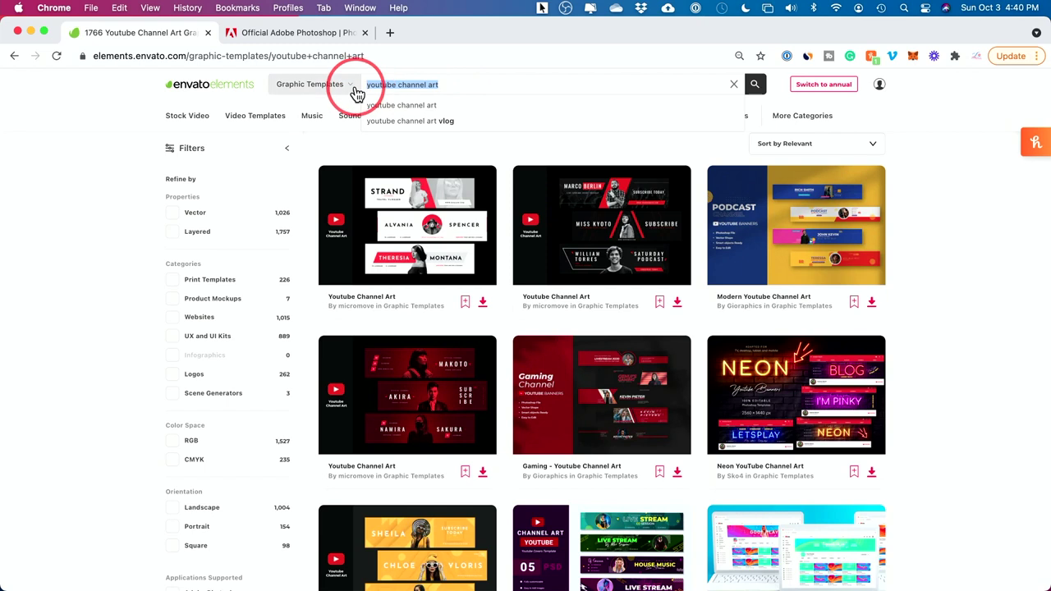
pyautogui.click(457, 86)
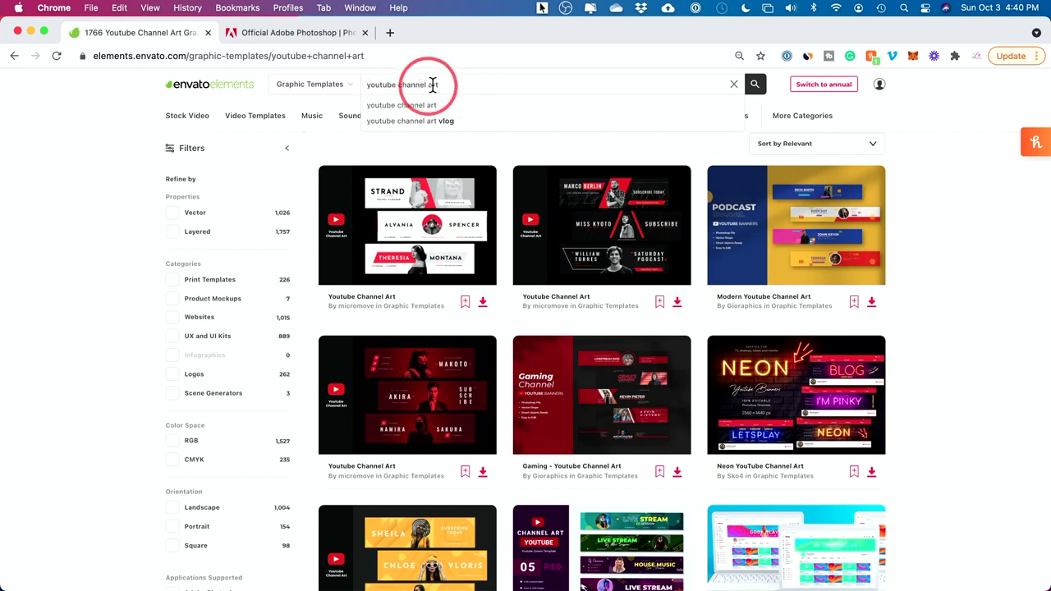
# - Filter the channel art results to Adobe Photoshop templates only (1,527 results)
pyautogui.scroll(-2, 156, 277)
pyautogui.scroll(-2, 156, 277)
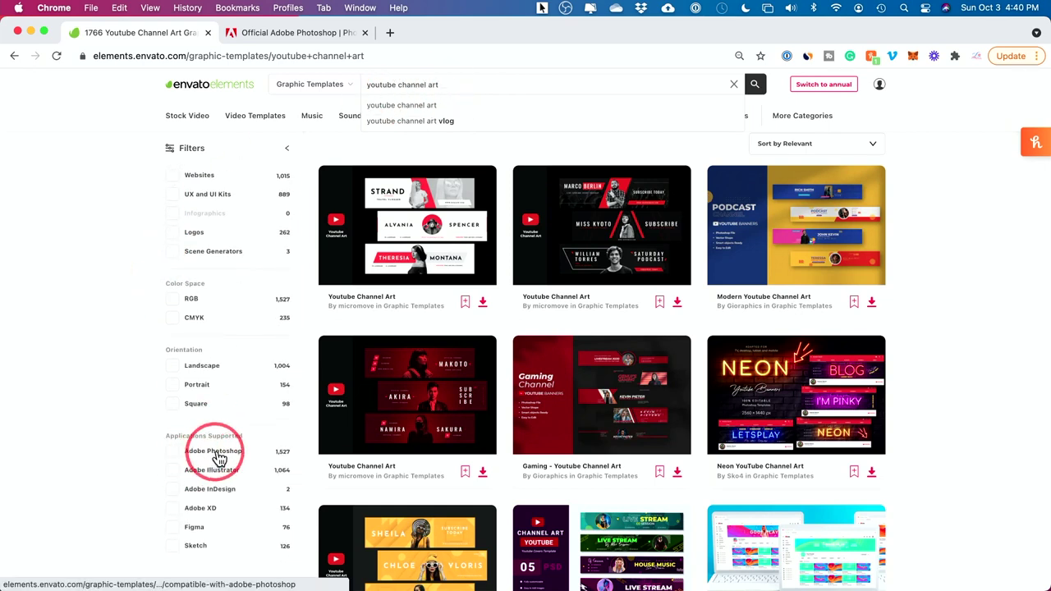
pyautogui.click(212, 453)
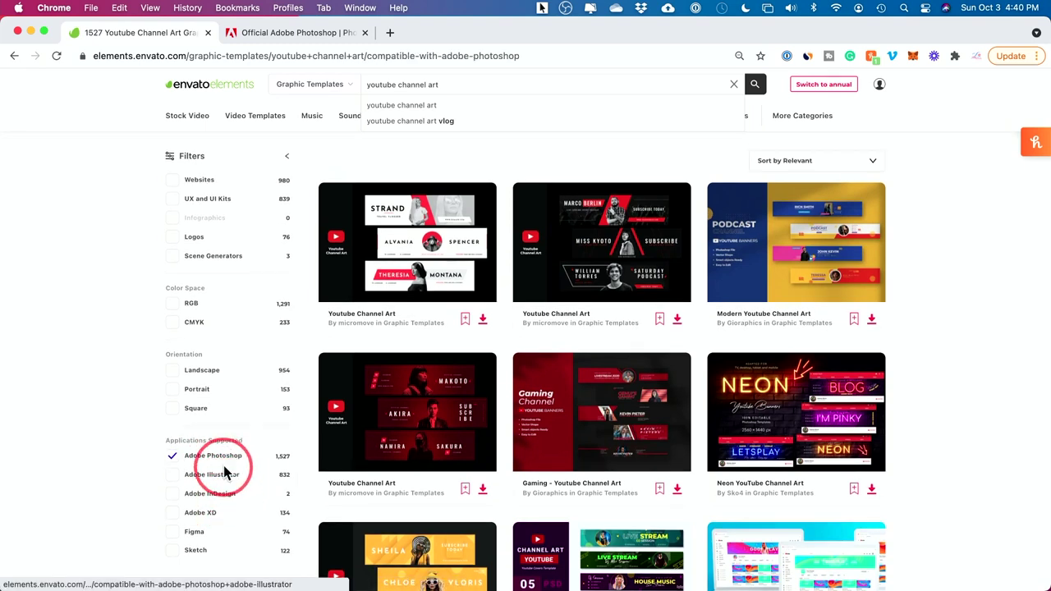
pyautogui.click(504, 172)
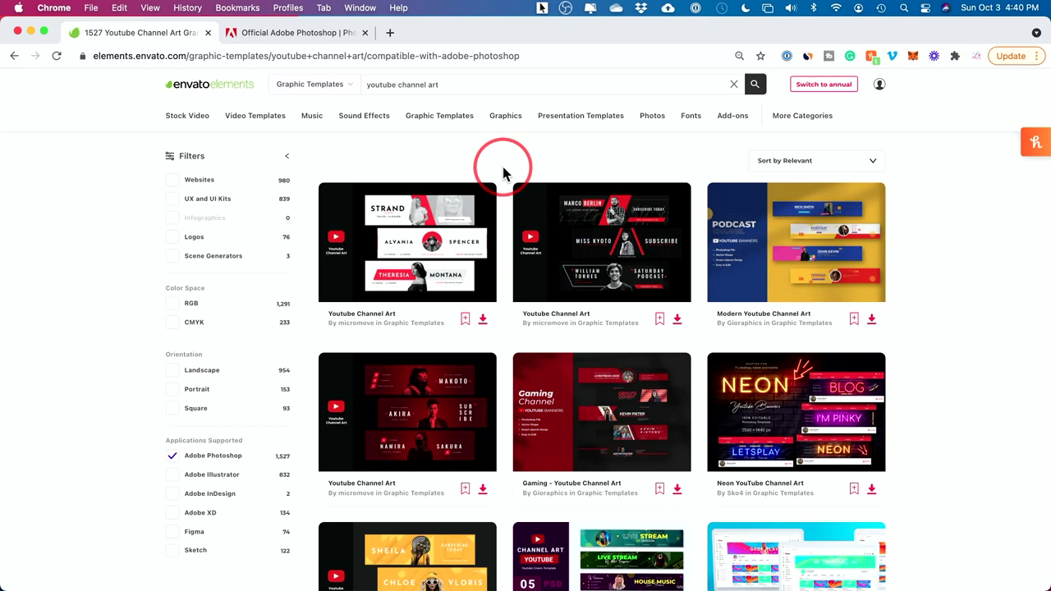
# - Scroll the results and open the Youtube Channel Art Banner Template (Live Stream)
pyautogui.scroll(-1, 503, 172)
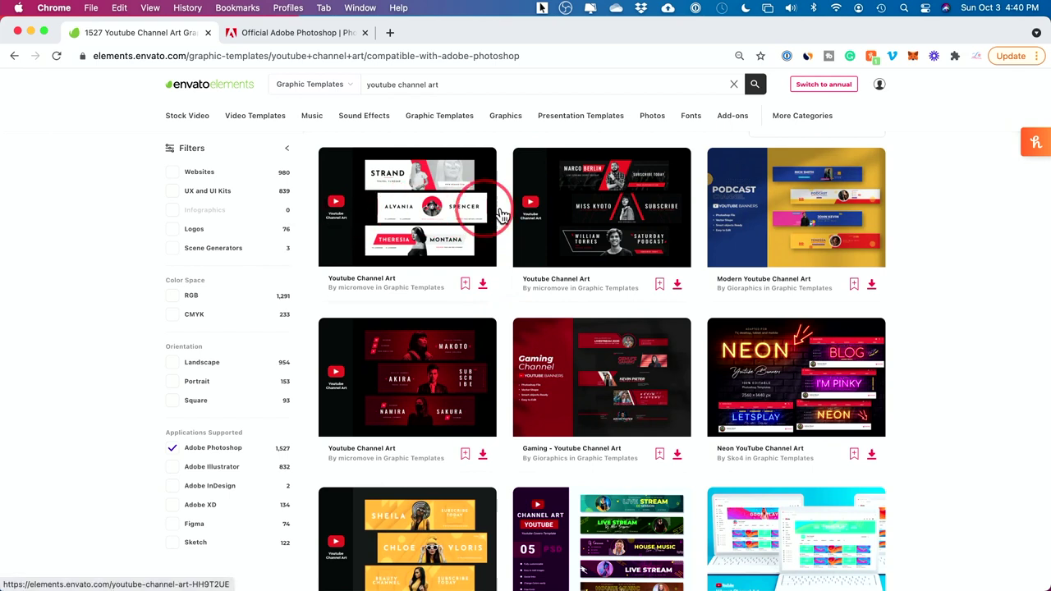
pyautogui.scroll(-3, 801, 217)
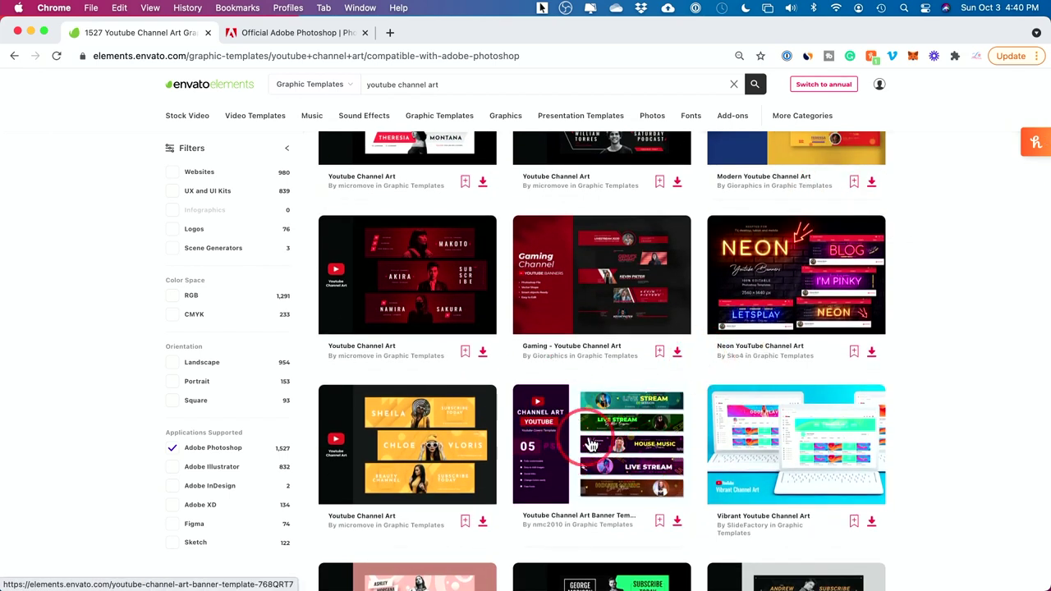
pyautogui.scroll(-1, 588, 447)
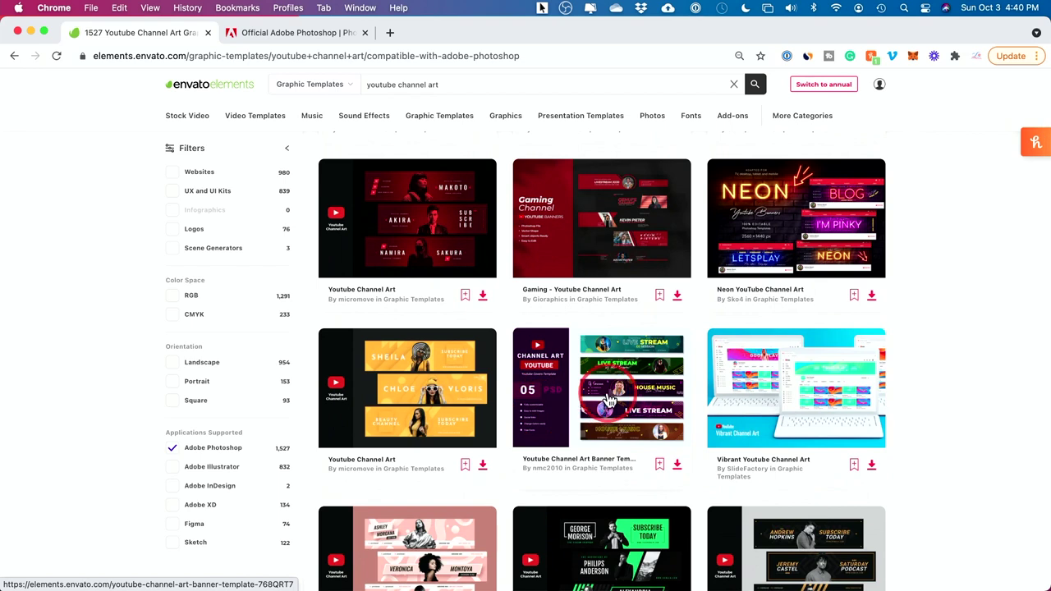
pyautogui.click(605, 399)
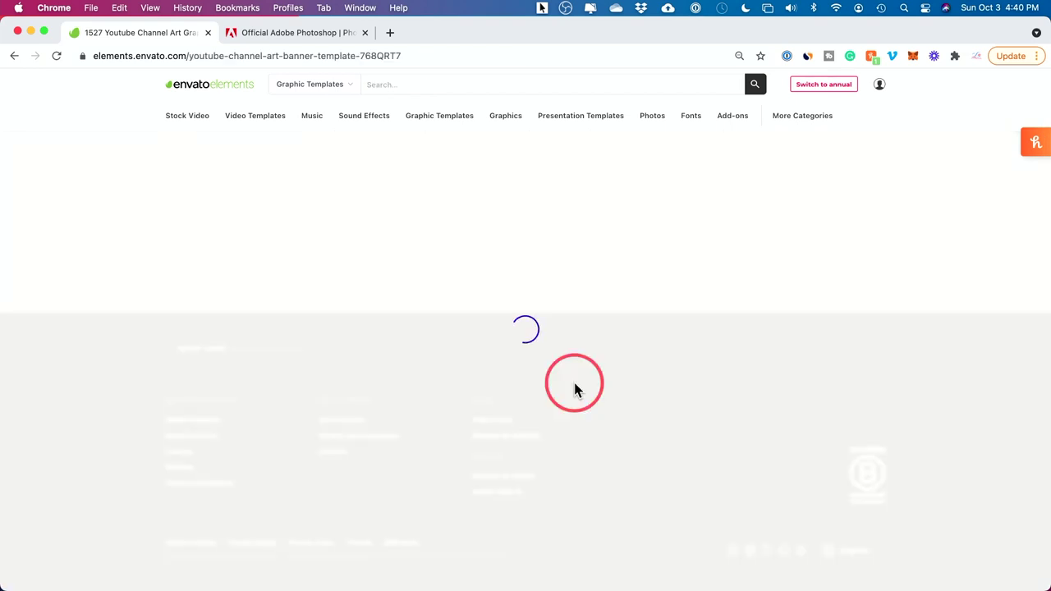
# - Scroll through the Youtube Channel Art Banner Template item page to review its previews
pyautogui.scroll(-2, 458, 328)
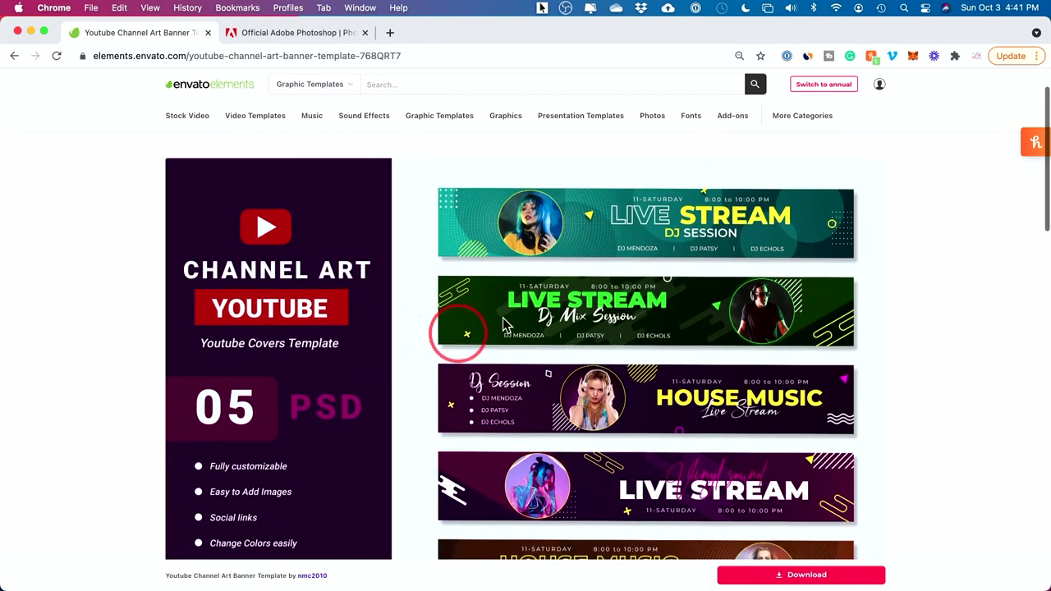
pyautogui.scroll(-1, 588, 271)
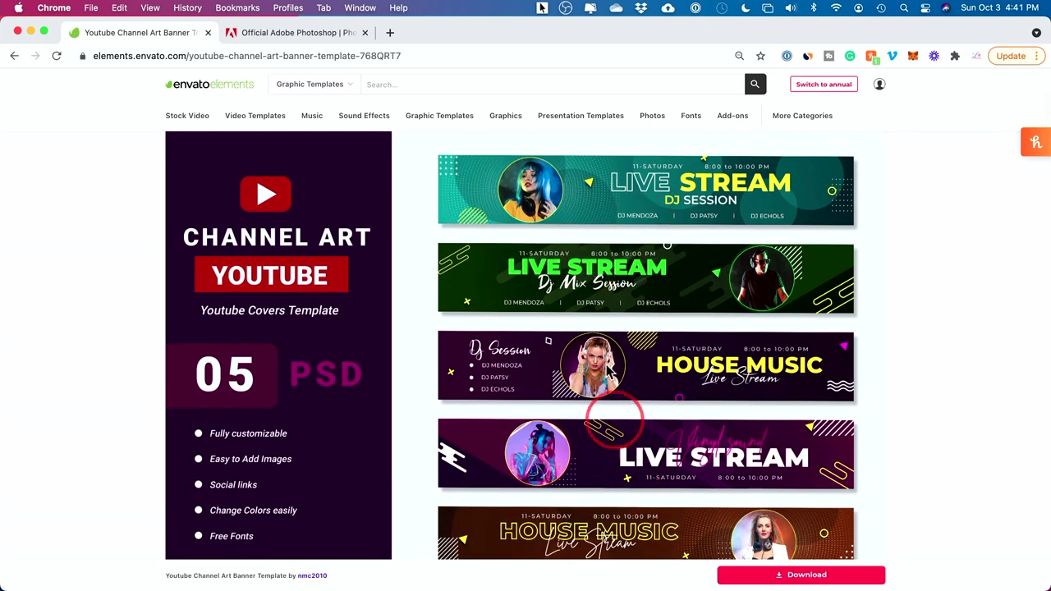
pyautogui.scroll(-1, 600, 271)
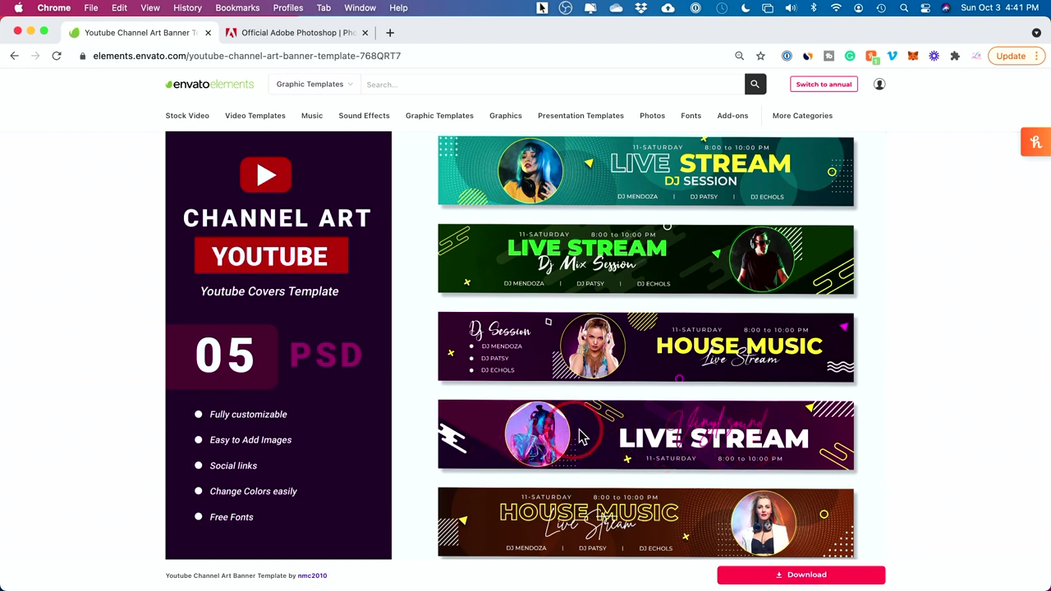
pyautogui.scroll(-1, 586, 436)
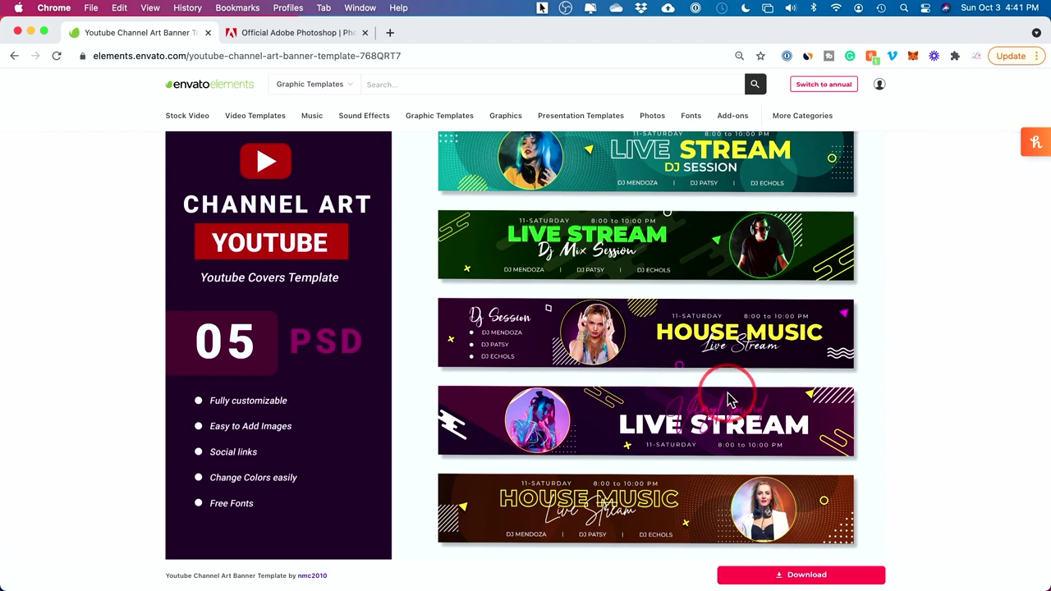
pyautogui.scroll(-1, 722, 394)
pyautogui.scroll(1, 722, 398)
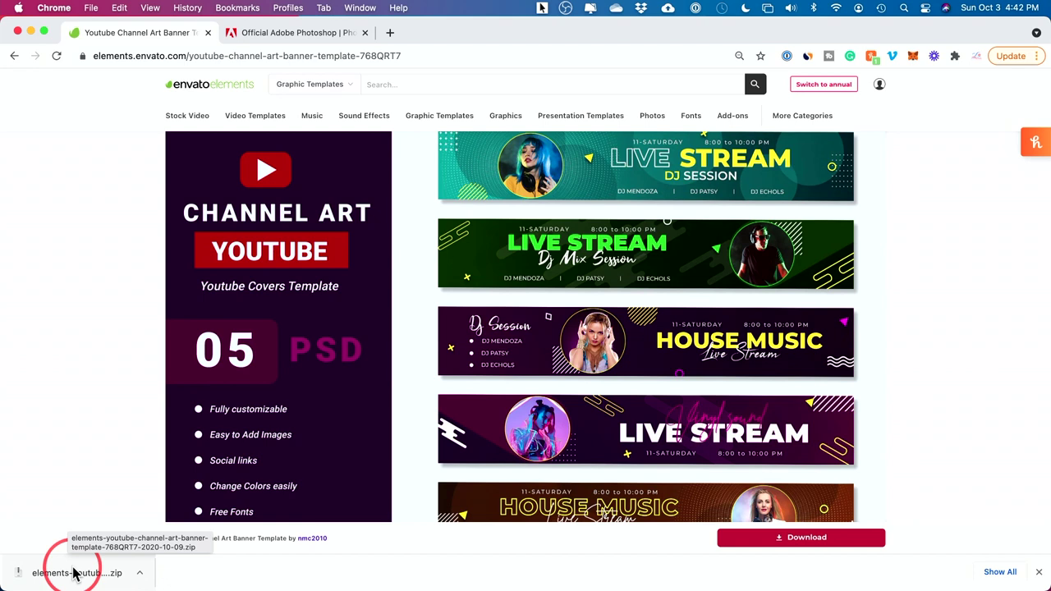
# - Quick Look the extracted channel art PSDs, Youtube Channel.1 through .5, in the template folder
pyautogui.click(73, 572)
pyautogui.click(501, 248)
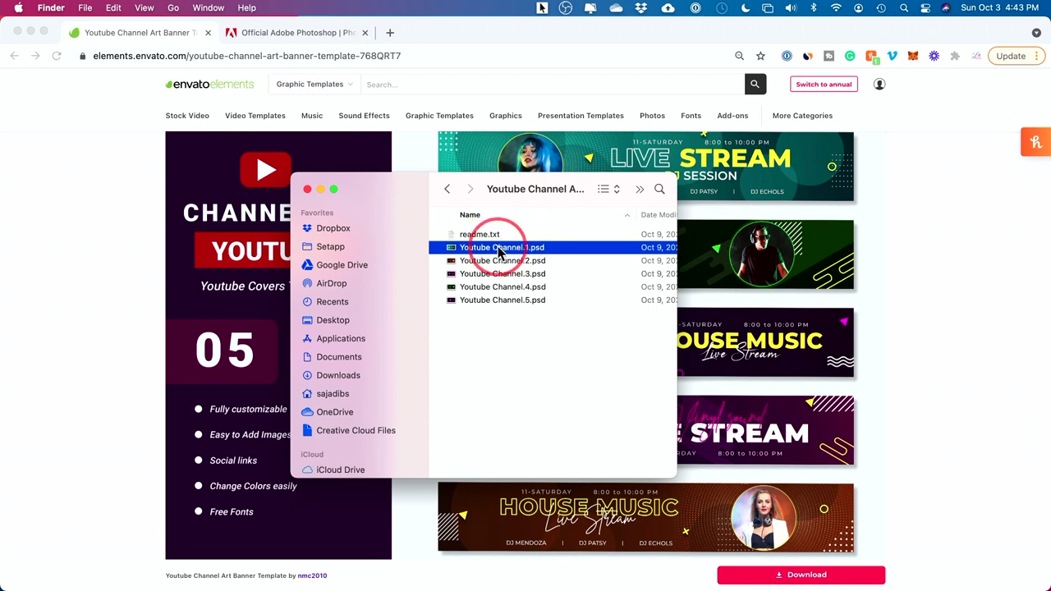
pyautogui.press('space')
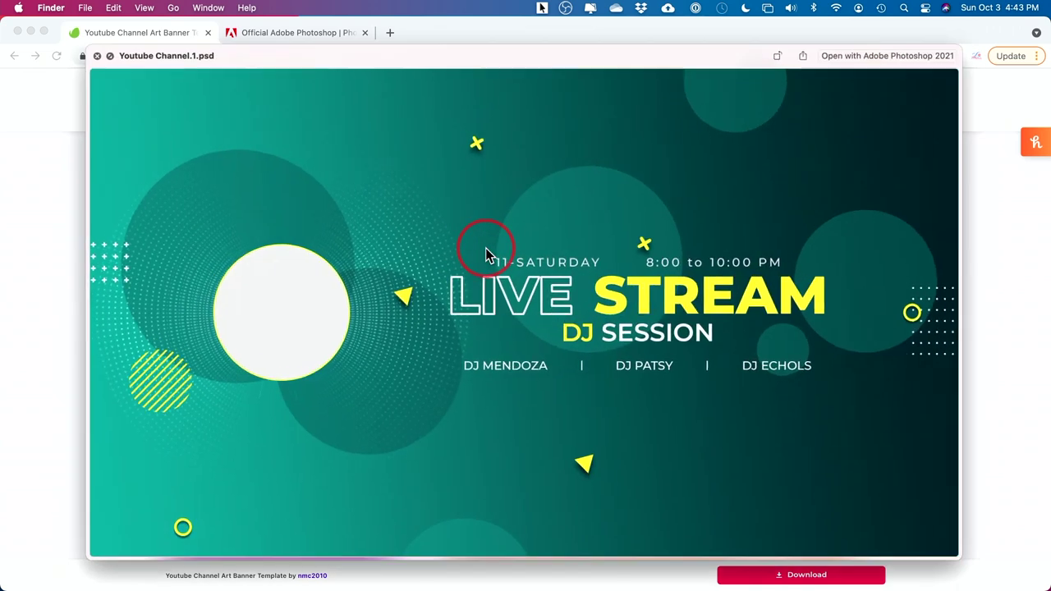
pyautogui.press('Down')
pyautogui.press('Down')
pyautogui.press('Down')
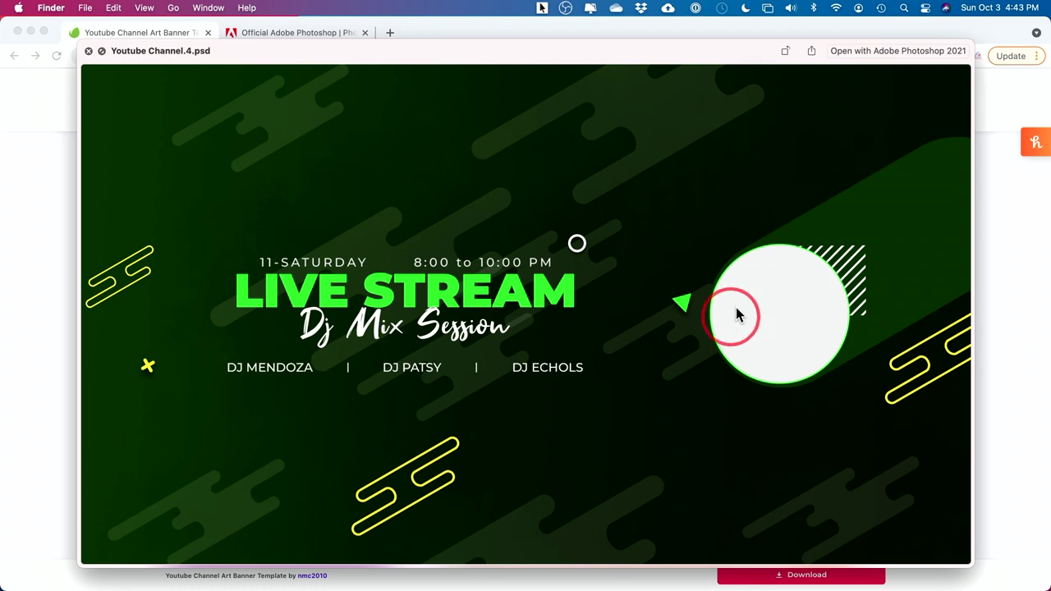
pyautogui.press('Down')
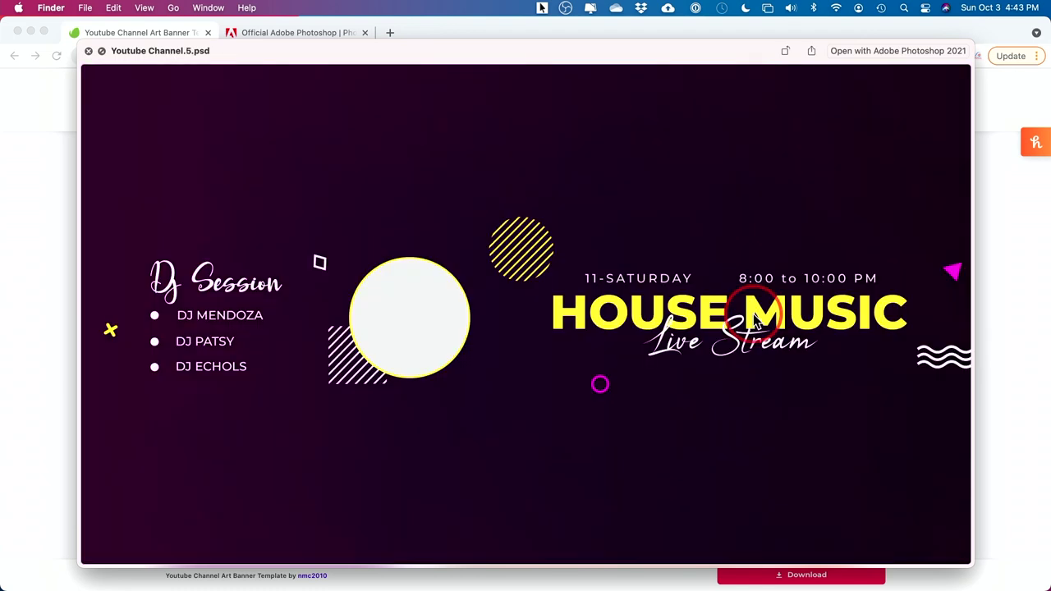
pyautogui.press('Up')
pyautogui.press('Up')
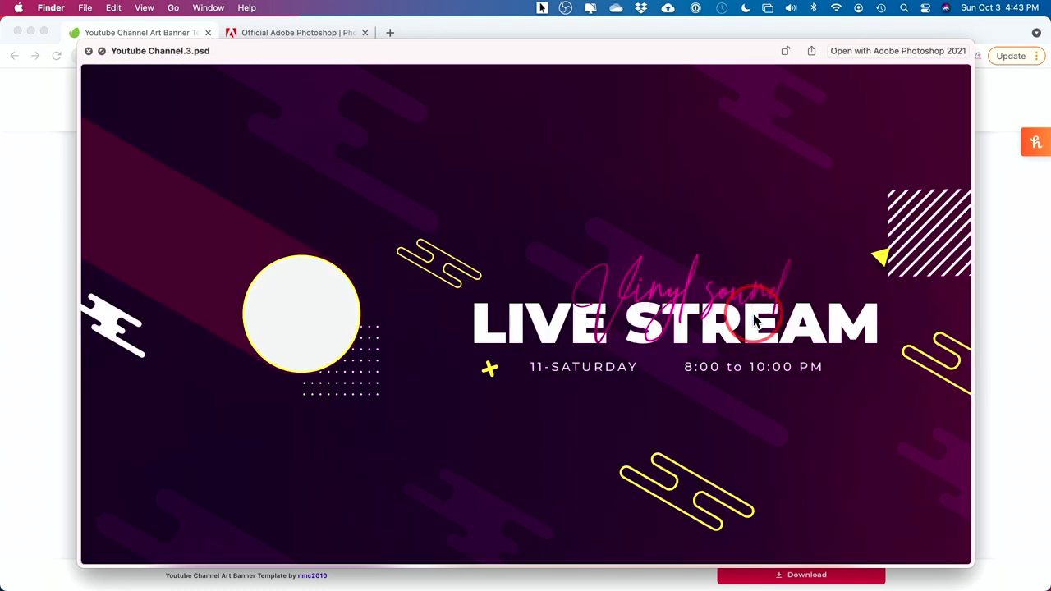
# - Open Youtube Channel.3.psd in Photoshop
pyautogui.press('space')
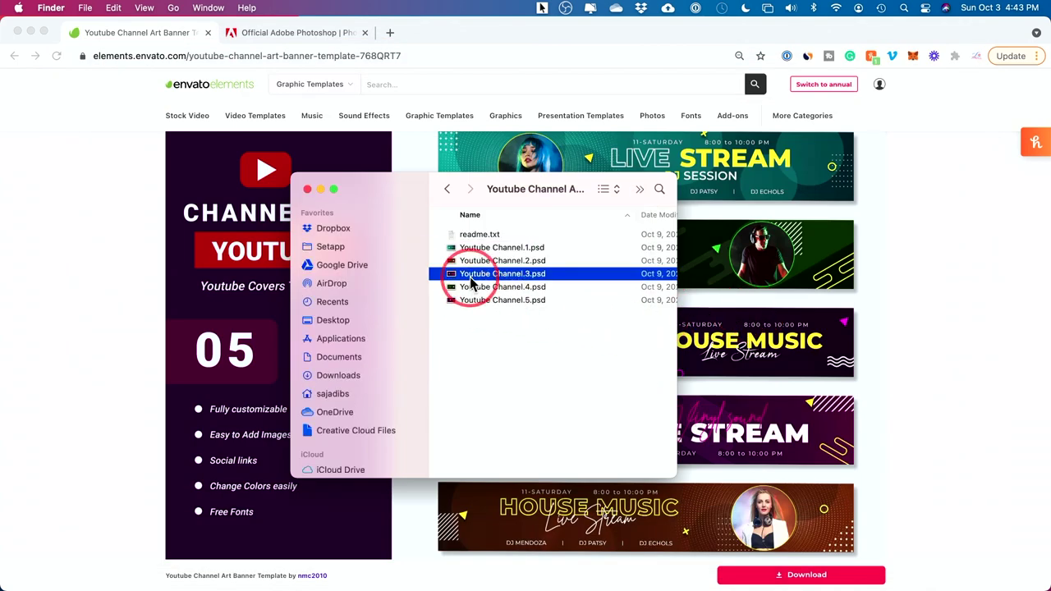
pyautogui.doubleClick(473, 279)
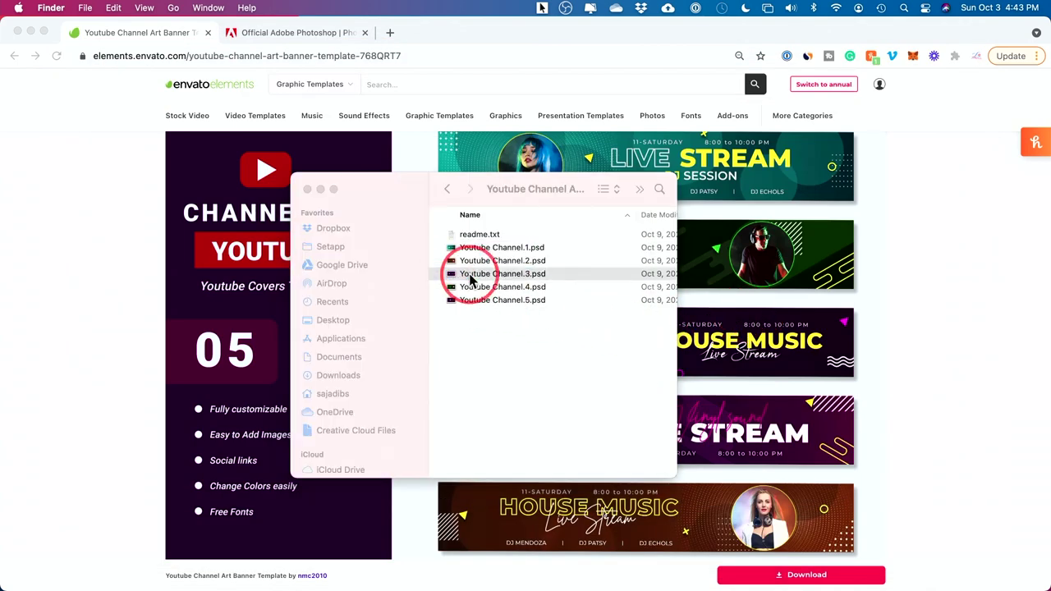
pyautogui.click(286, 37)
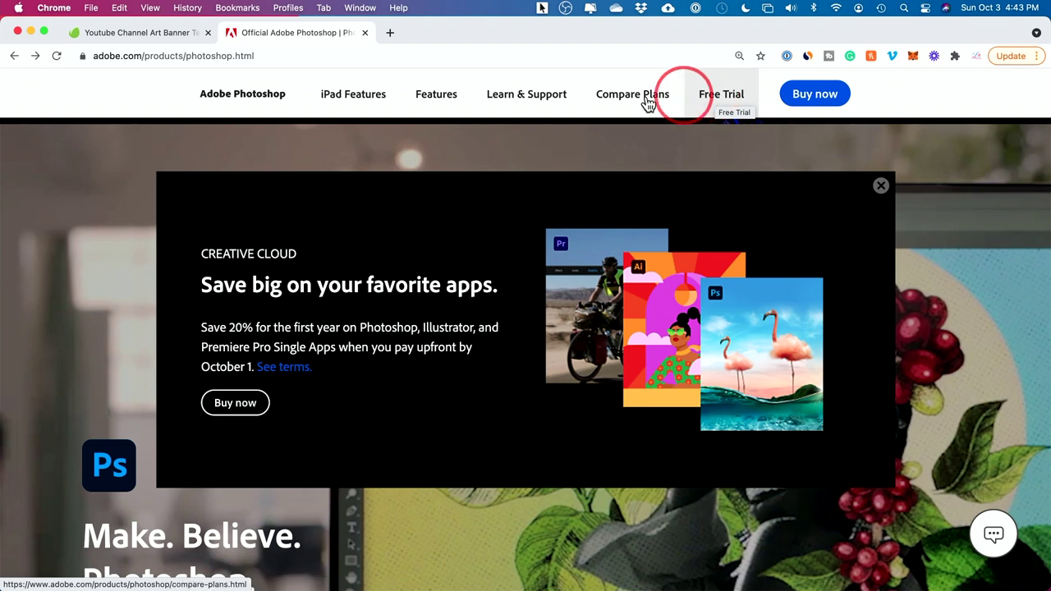
# - Flip between the Envato banner template tab and the Official Adobe Photoshop page in Chrome
pyautogui.click(96, 34)
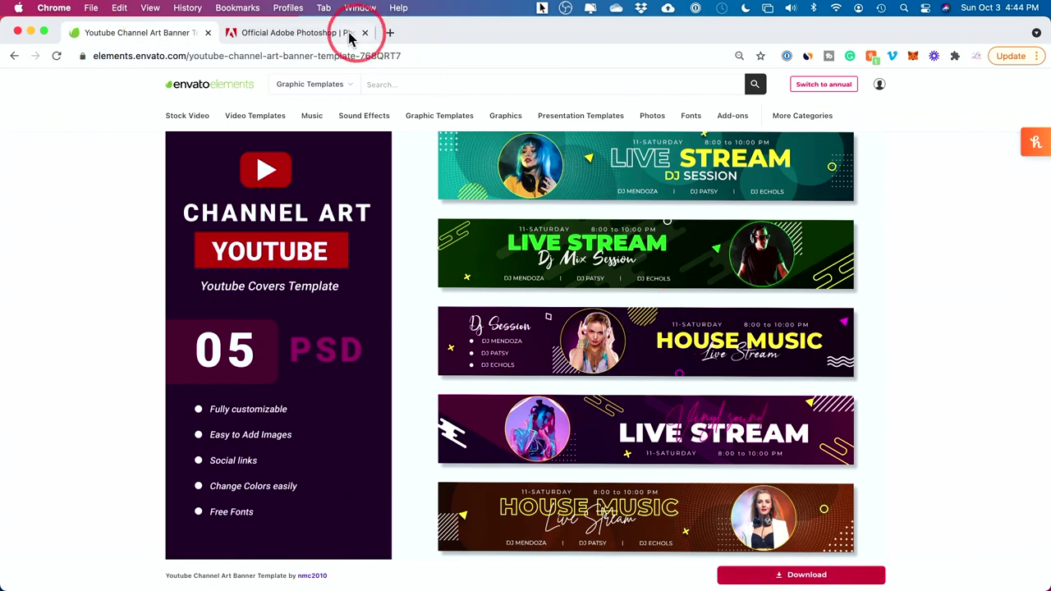
pyautogui.click(324, 33)
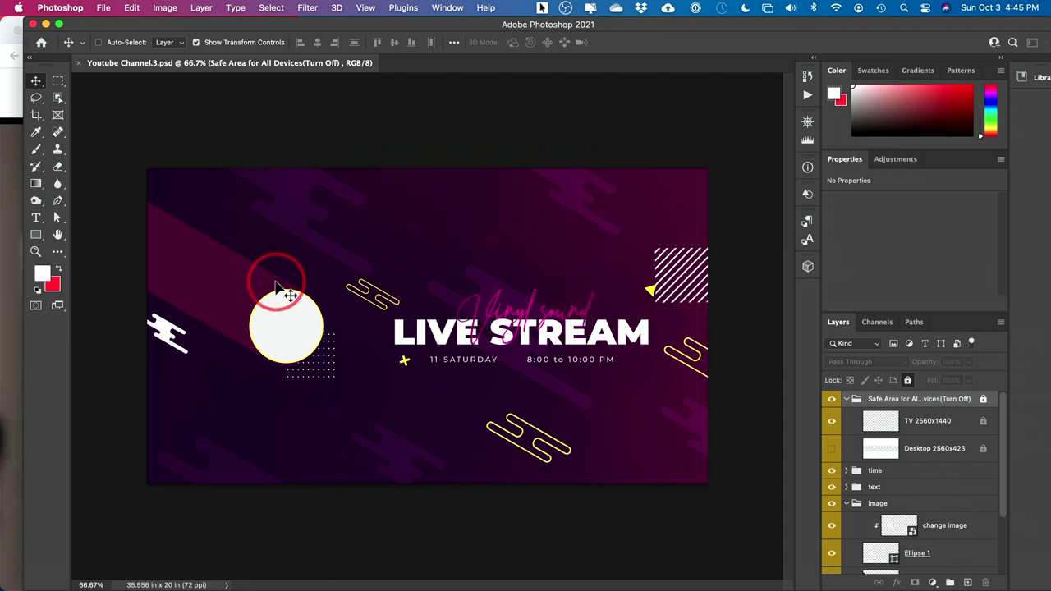
pyautogui.click(832, 449)
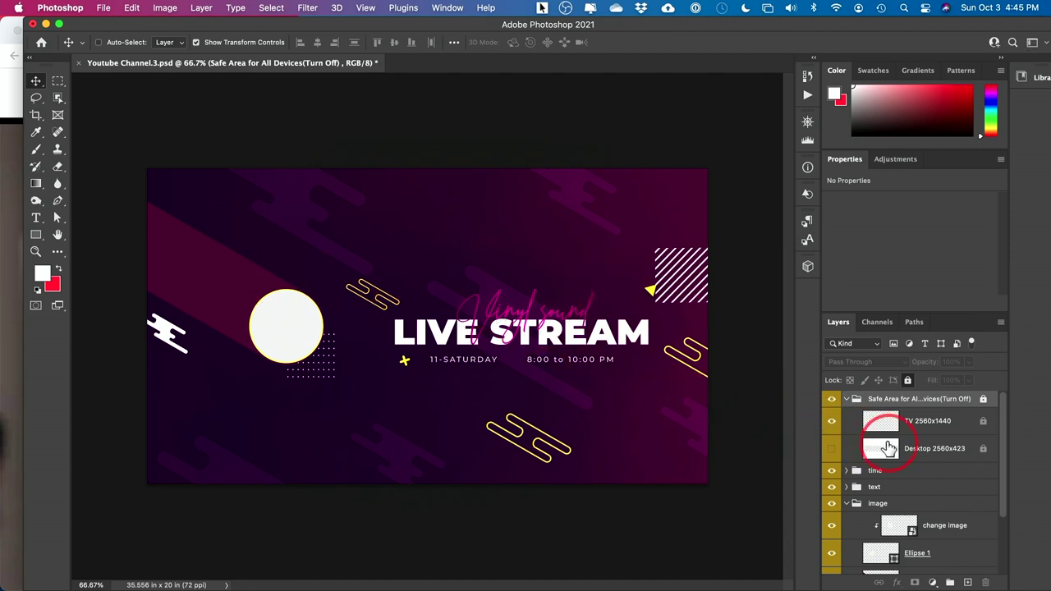
pyautogui.scroll(-2, 887, 526)
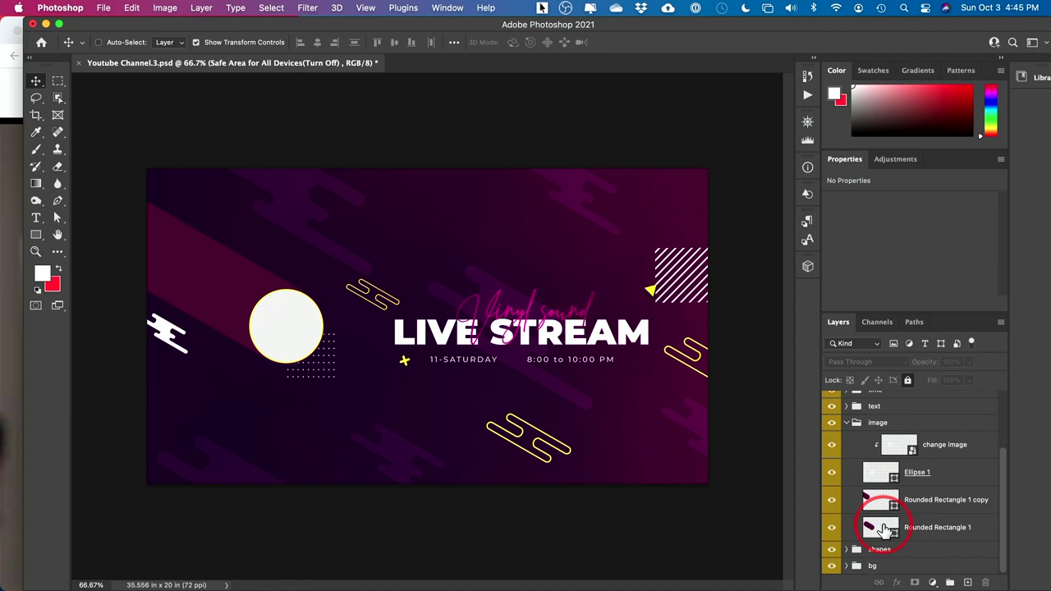
pyautogui.scroll(2, 886, 530)
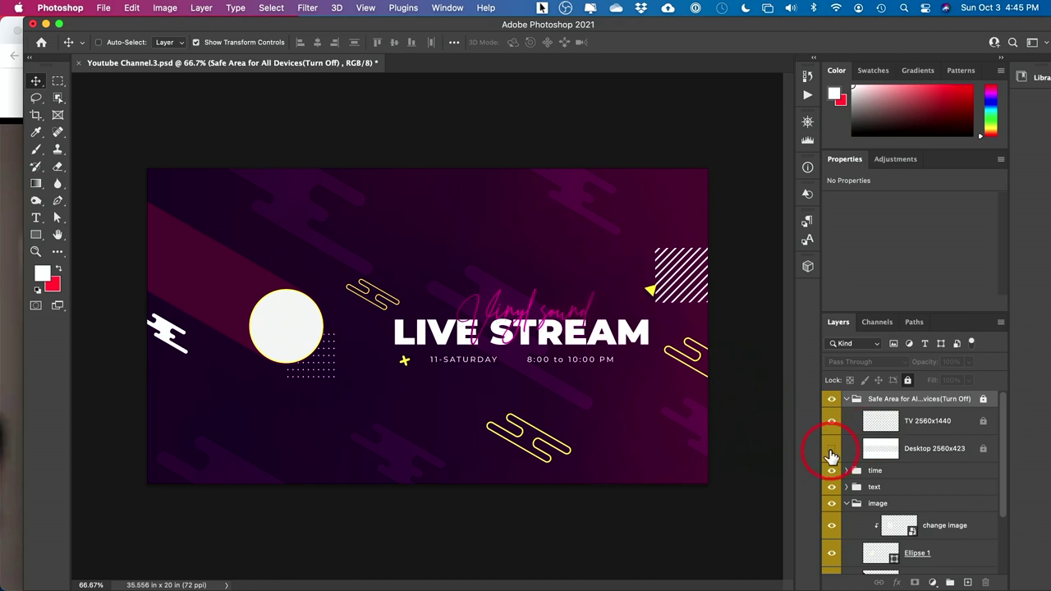
pyautogui.click(831, 450)
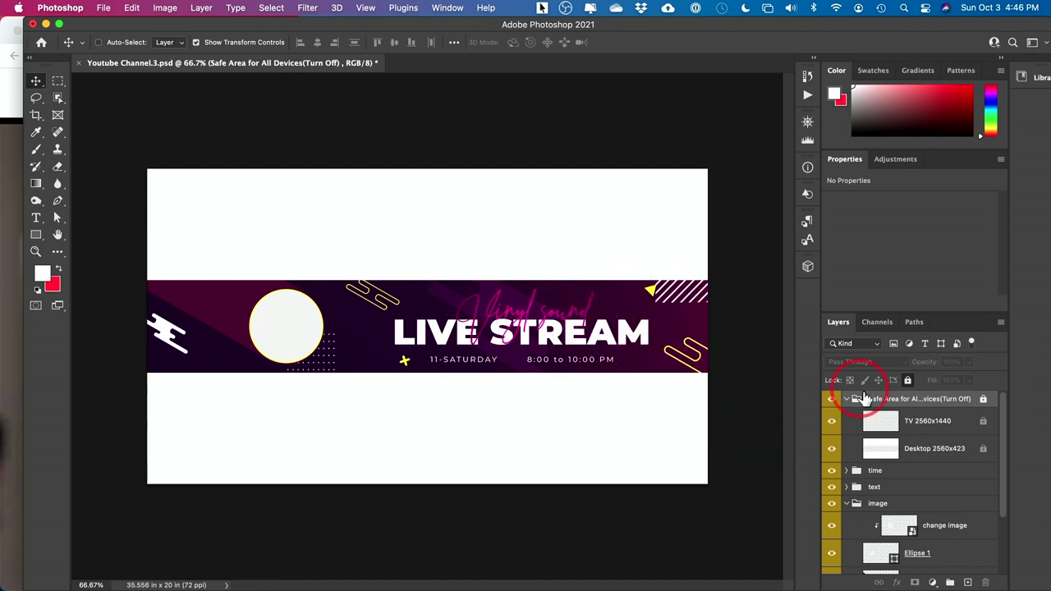
pyautogui.click(832, 450)
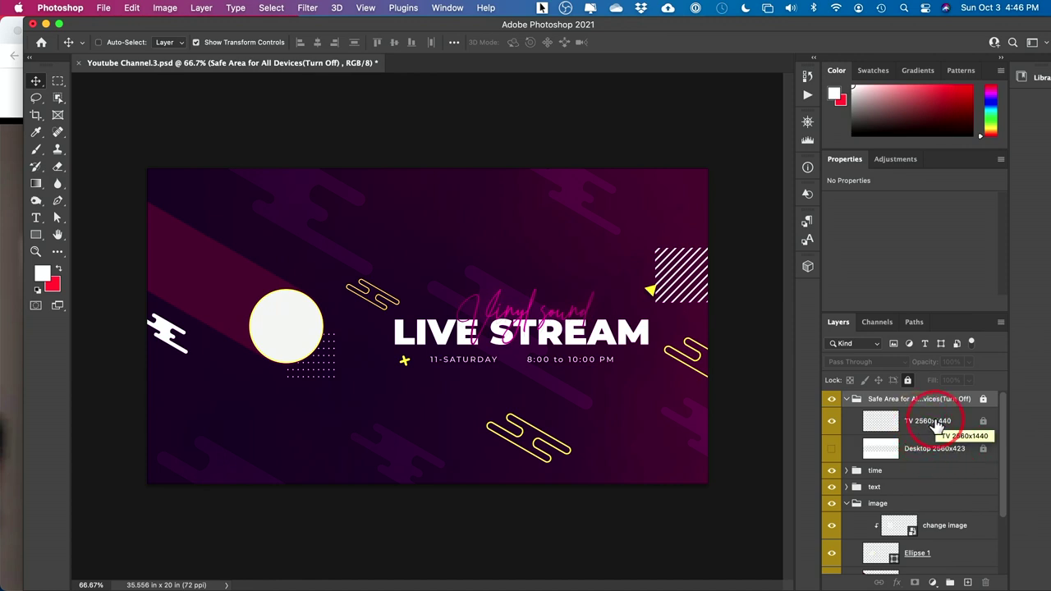
# - Expand the text group and hide the pink Vinyl sound script layer
pyautogui.scroll(-1, 912, 466)
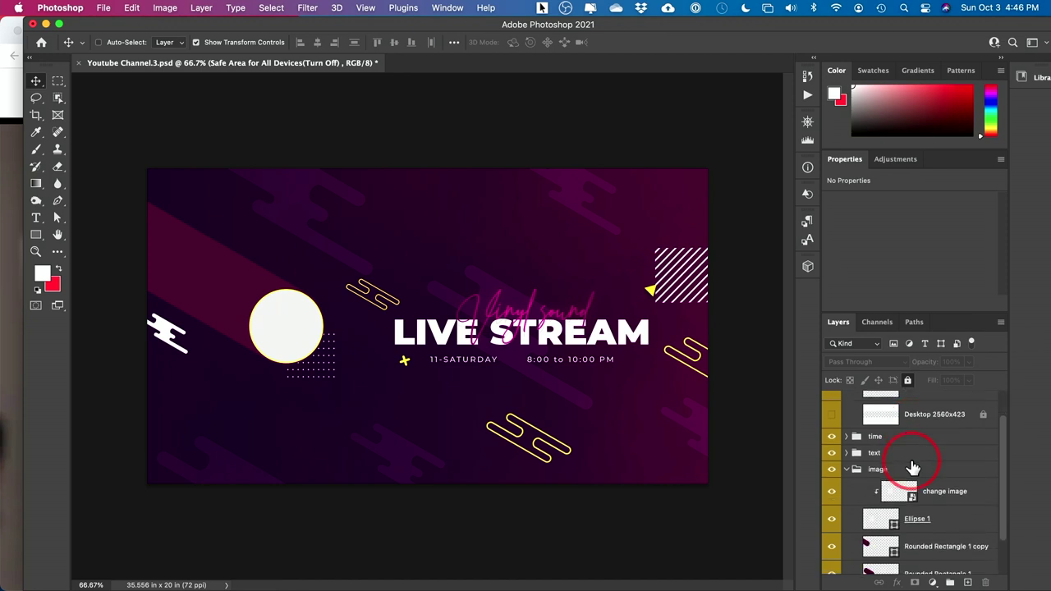
pyautogui.scroll(-1, 913, 467)
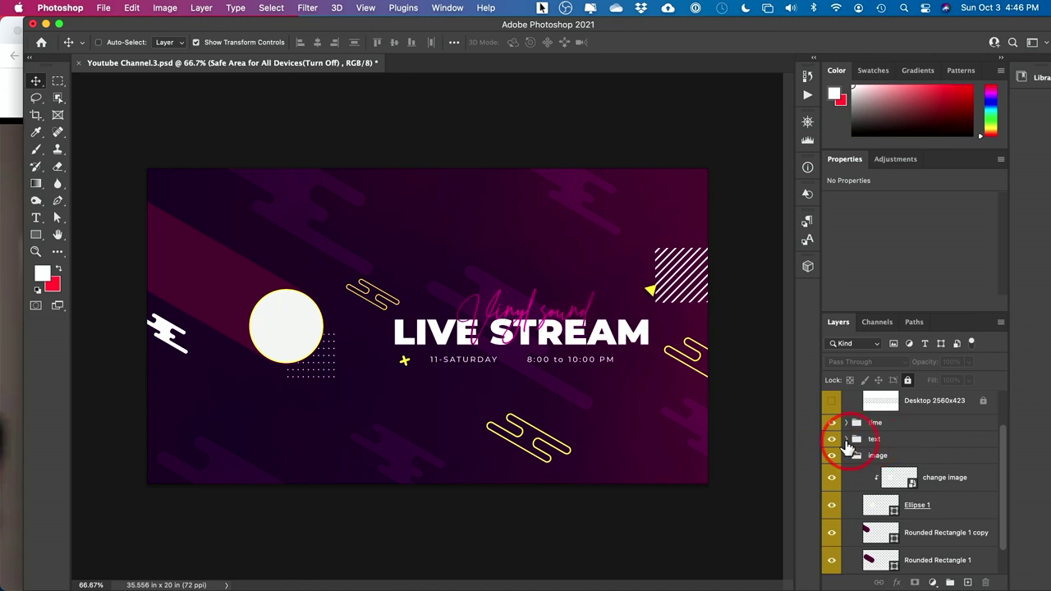
pyautogui.click(833, 441)
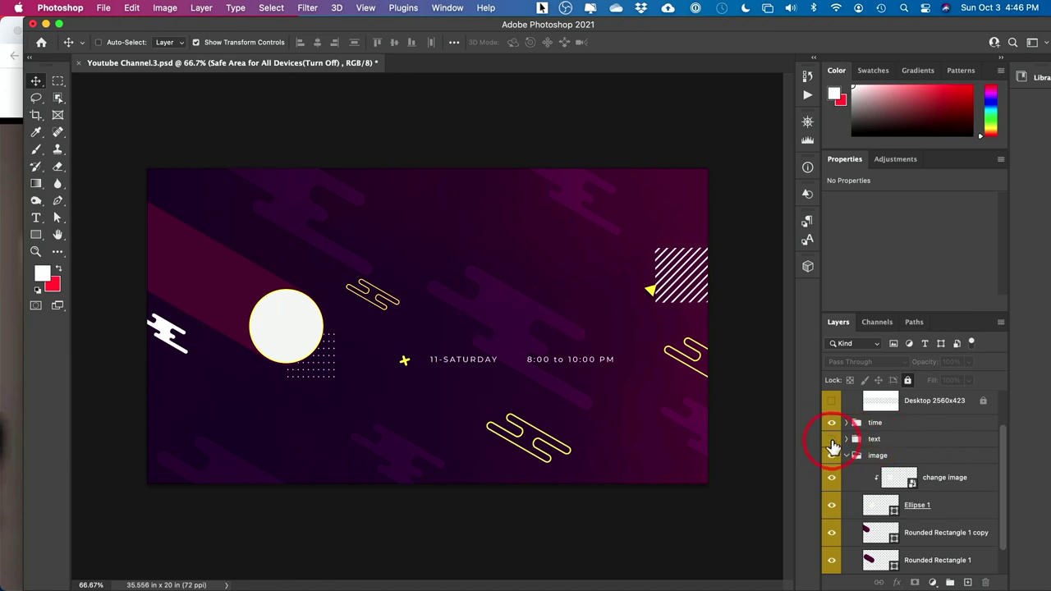
pyautogui.click(832, 439)
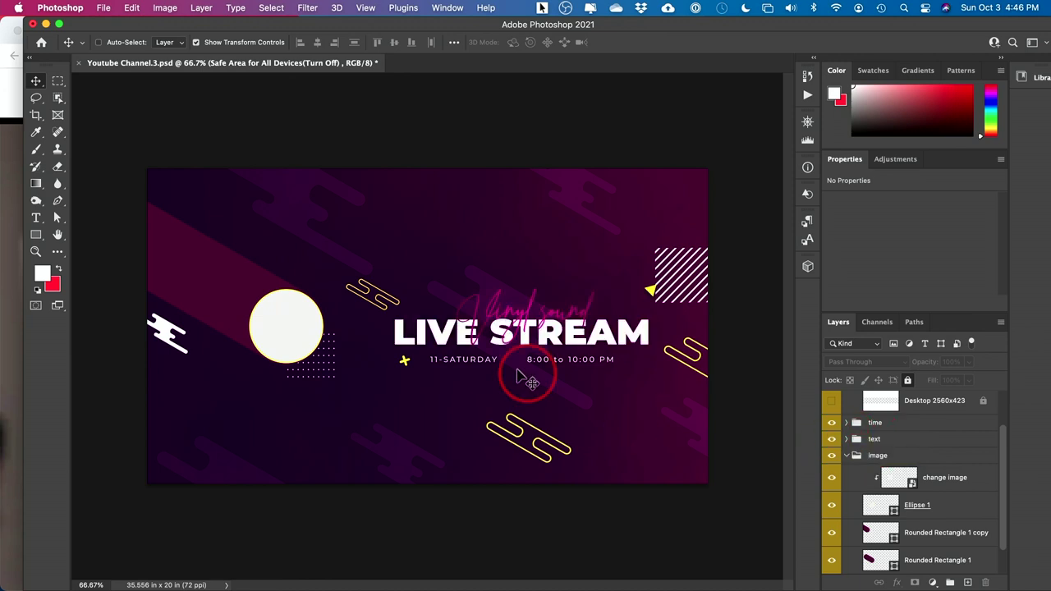
pyautogui.click(847, 440)
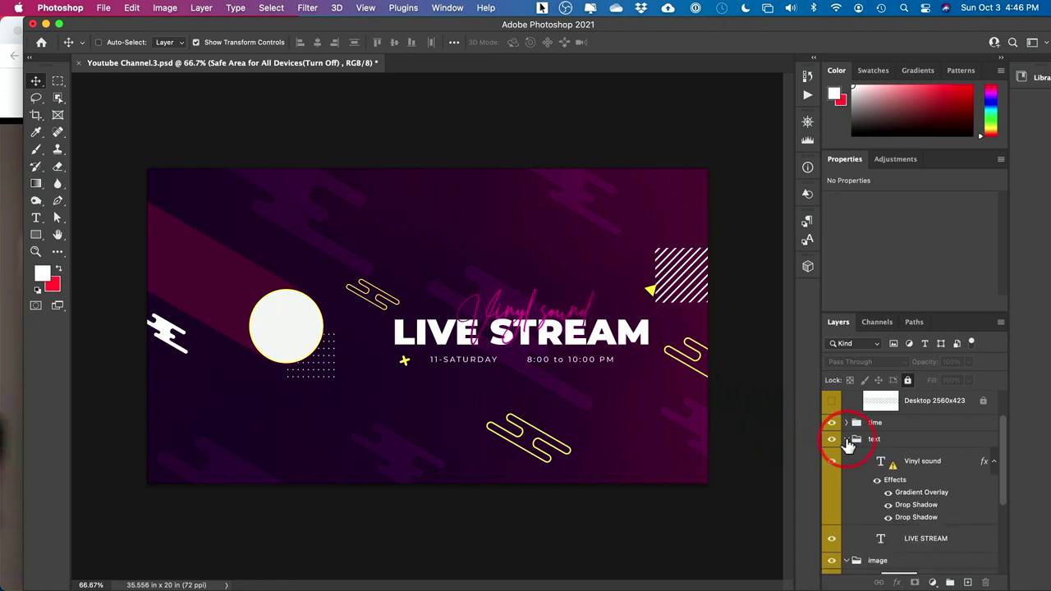
pyautogui.scroll(-1, 848, 445)
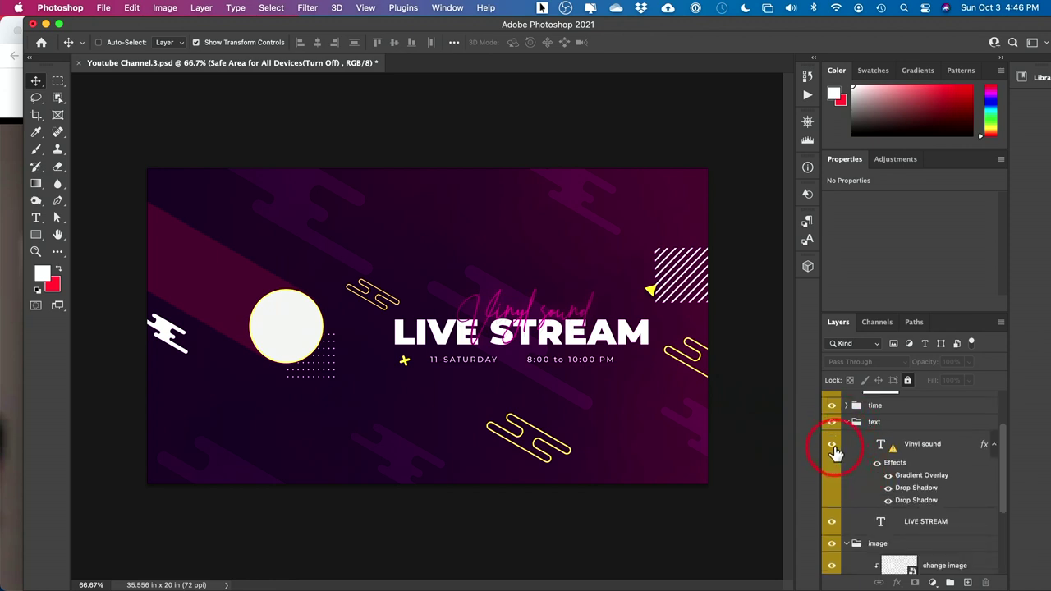
pyautogui.click(833, 448)
pyautogui.click(833, 448)
pyautogui.click(833, 447)
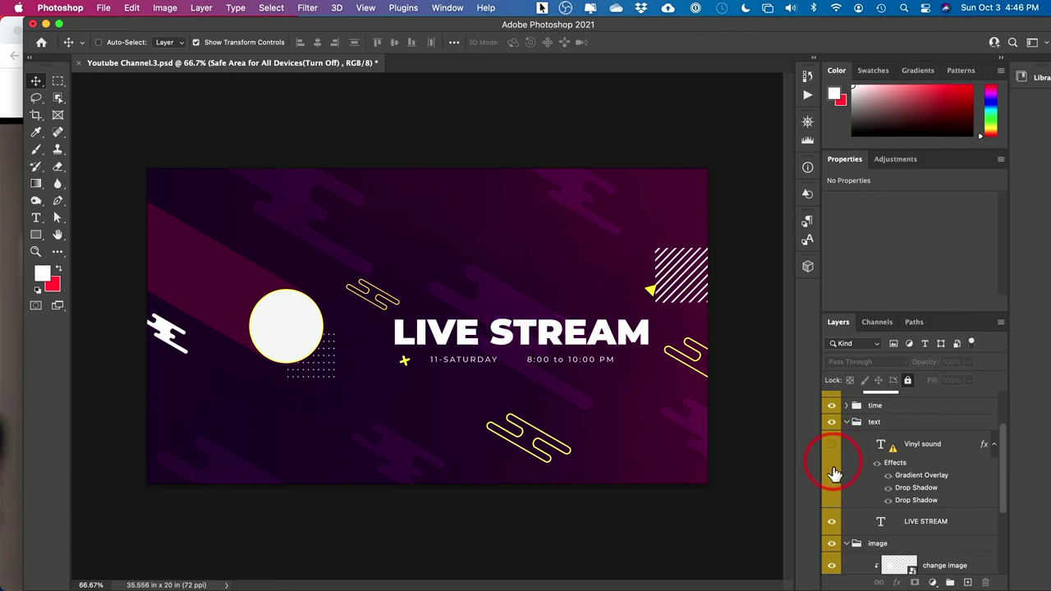
# - Check the LIVE STREAM title layer's visibility and start editing its text
pyautogui.click(832, 524)
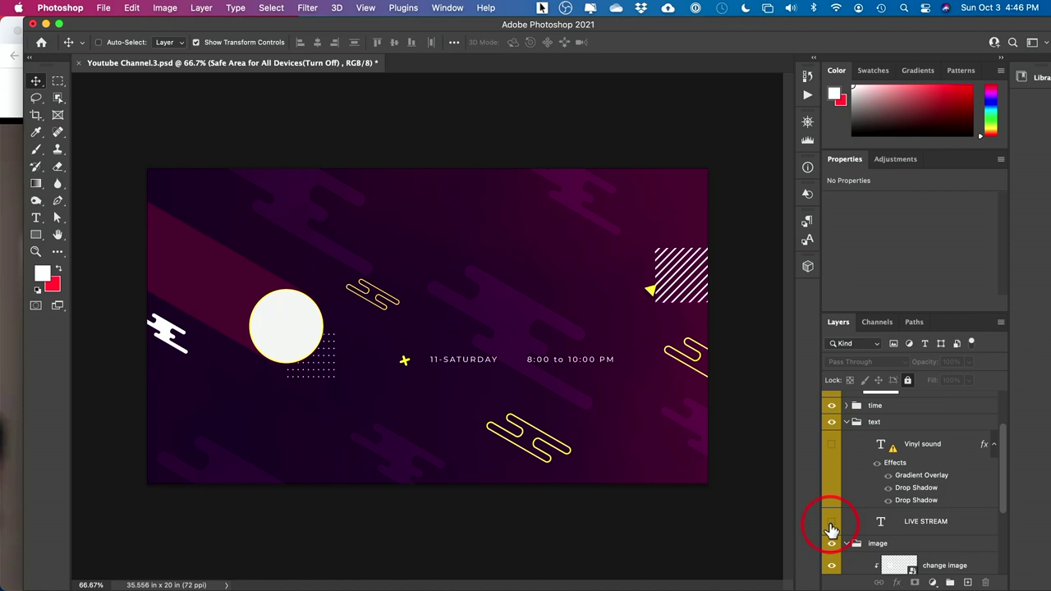
pyautogui.click(832, 525)
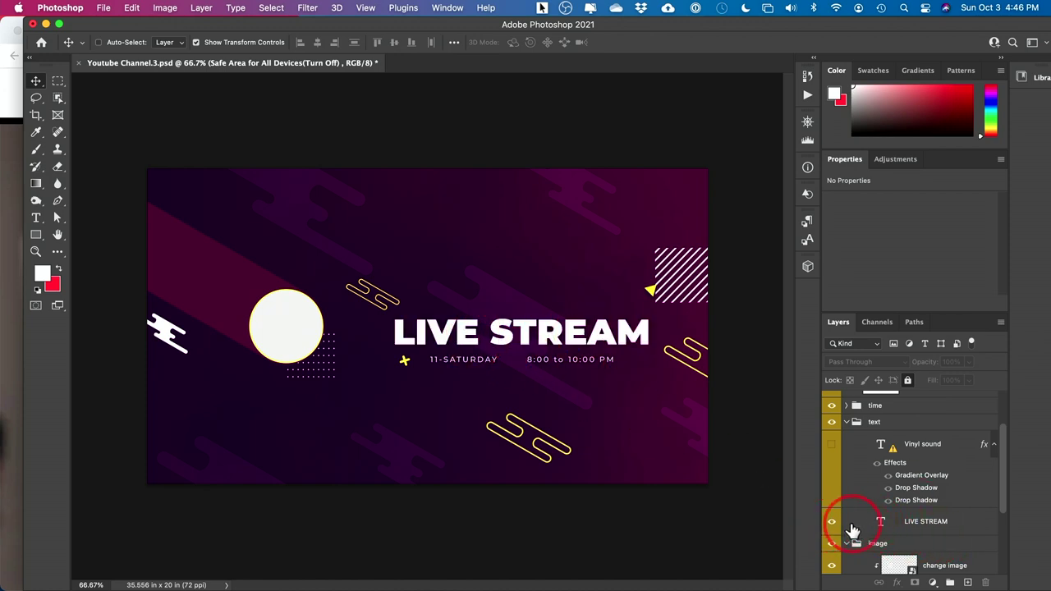
pyautogui.click(832, 526)
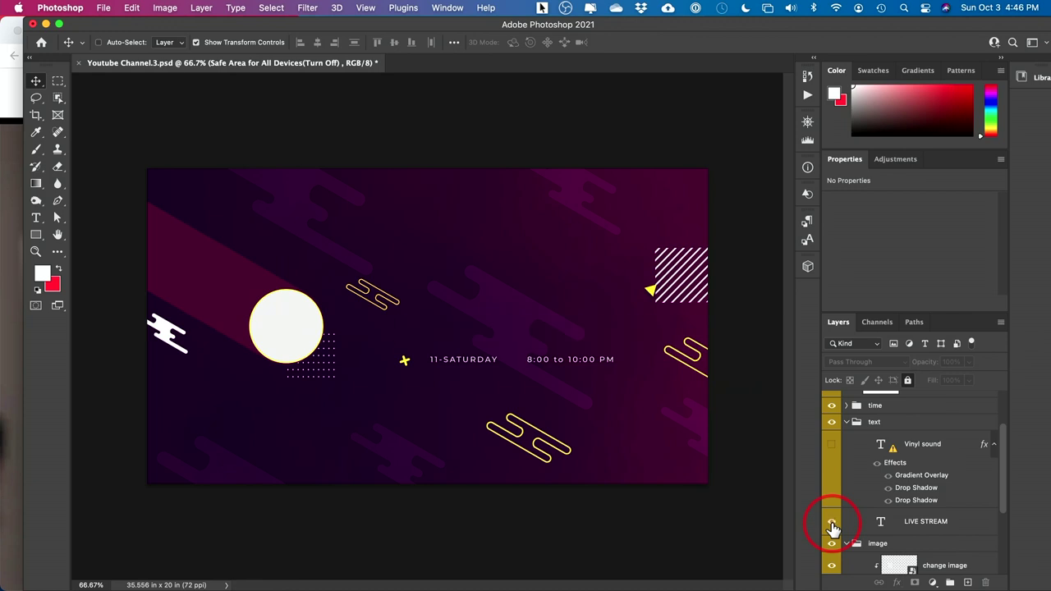
pyautogui.click(832, 525)
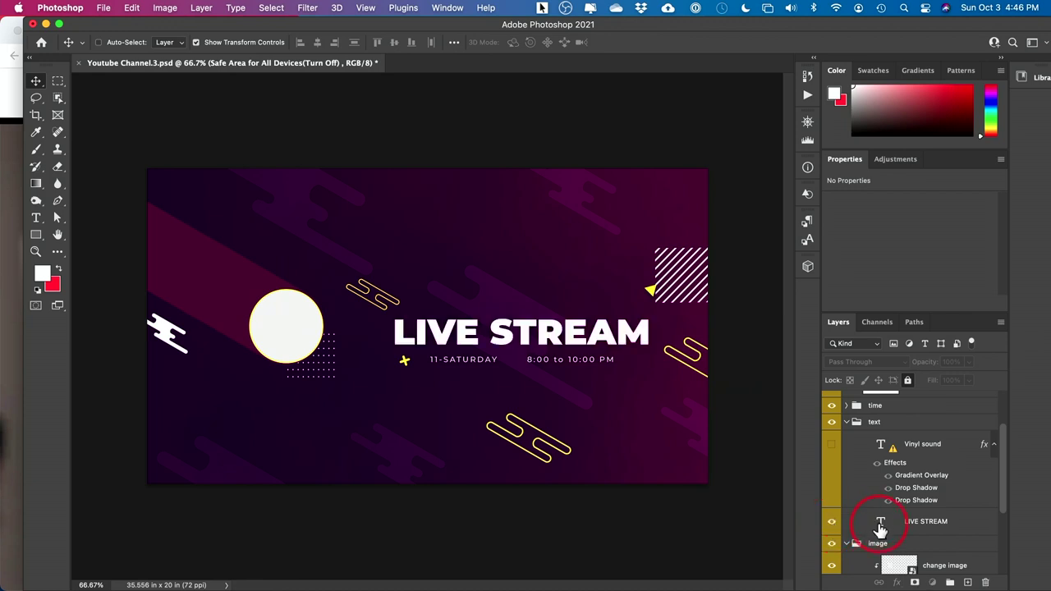
pyautogui.doubleClick(881, 526)
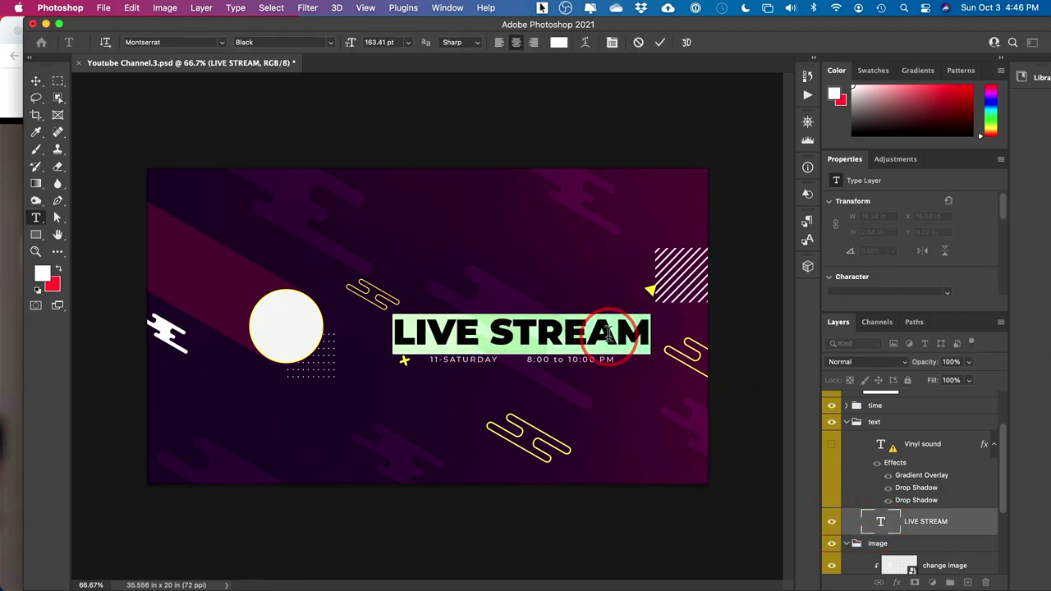
# - Retype the title as 'channel name' and set it in the Bebas font
pyautogui.write('cha')
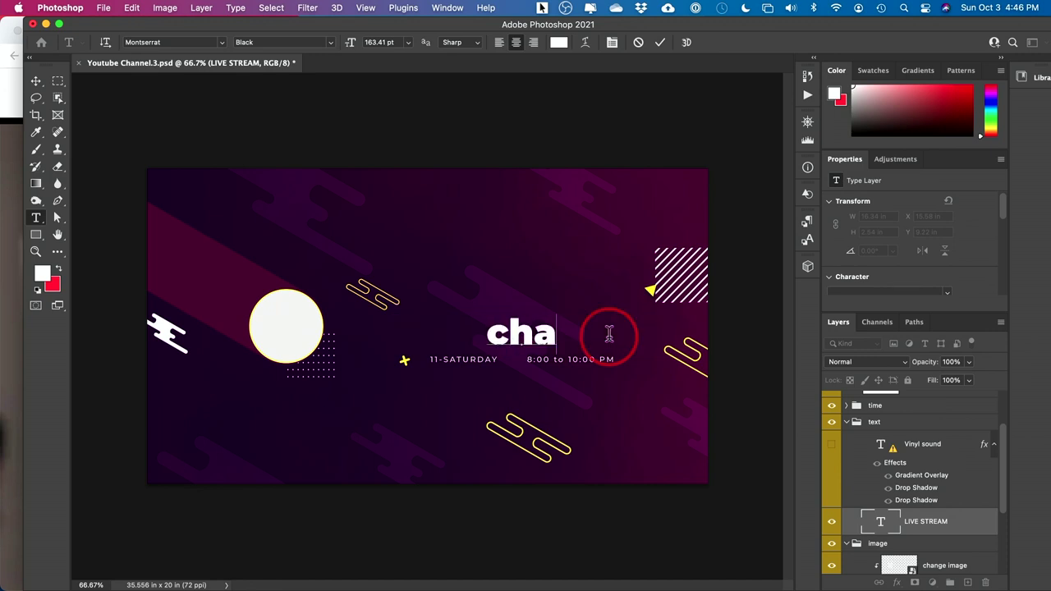
pyautogui.write('nnel name')
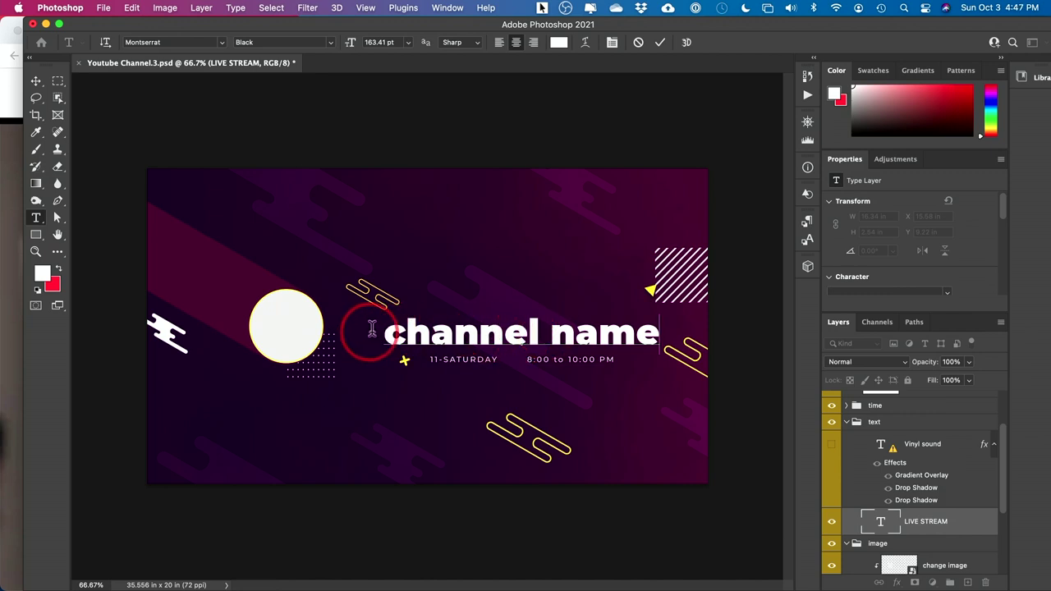
pyautogui.moveTo(379, 330); pyautogui.dragTo(653, 332)
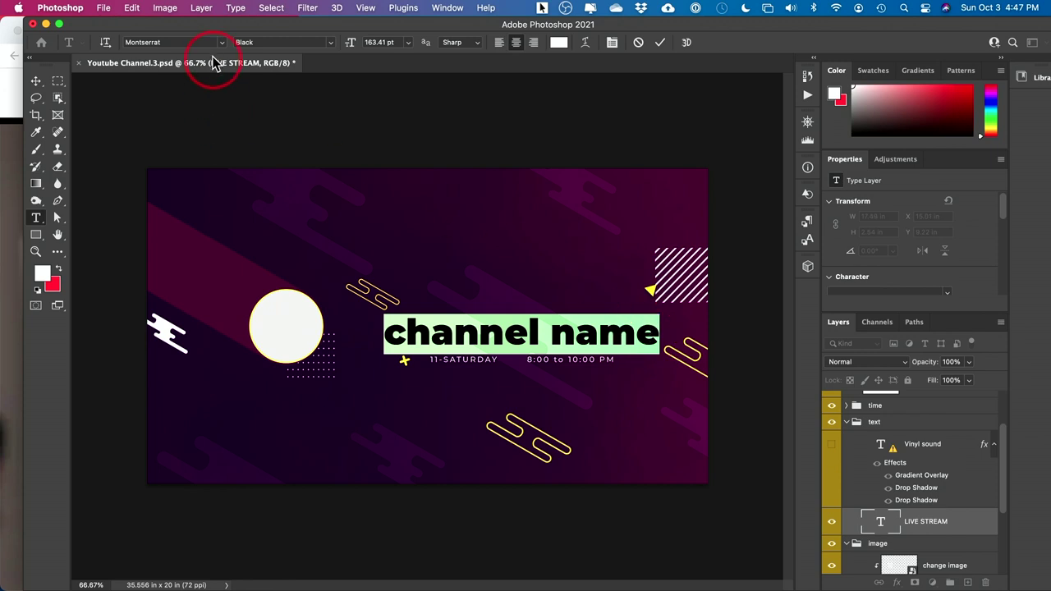
pyautogui.click(222, 42)
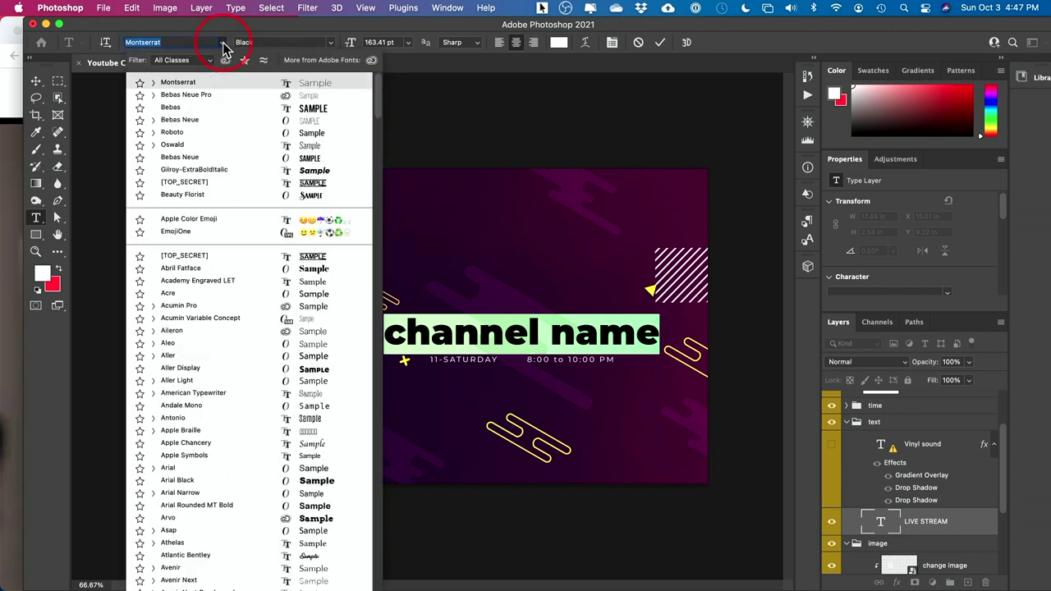
pyautogui.click(172, 110)
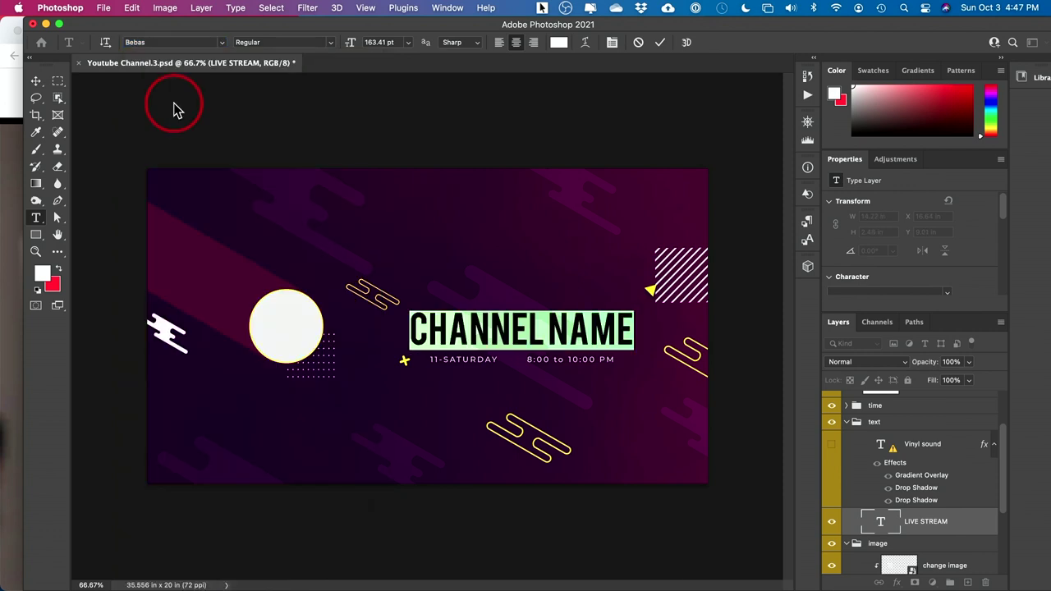
pyautogui.click(659, 42)
pyautogui.press('v')
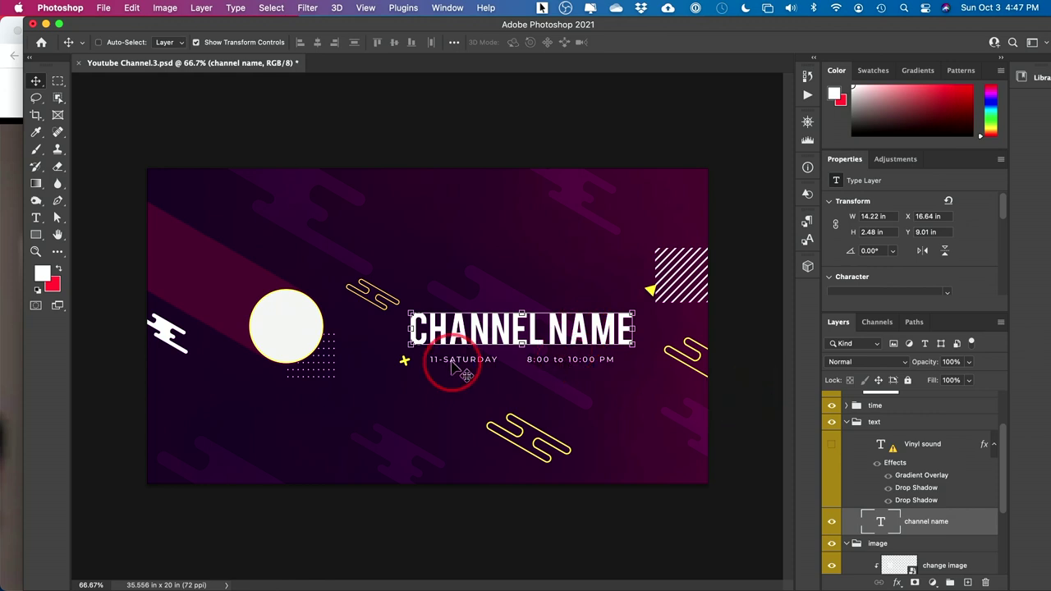
# - Expand the time group and hide the 11-SATURDAY date-and-time line
pyautogui.click(847, 407)
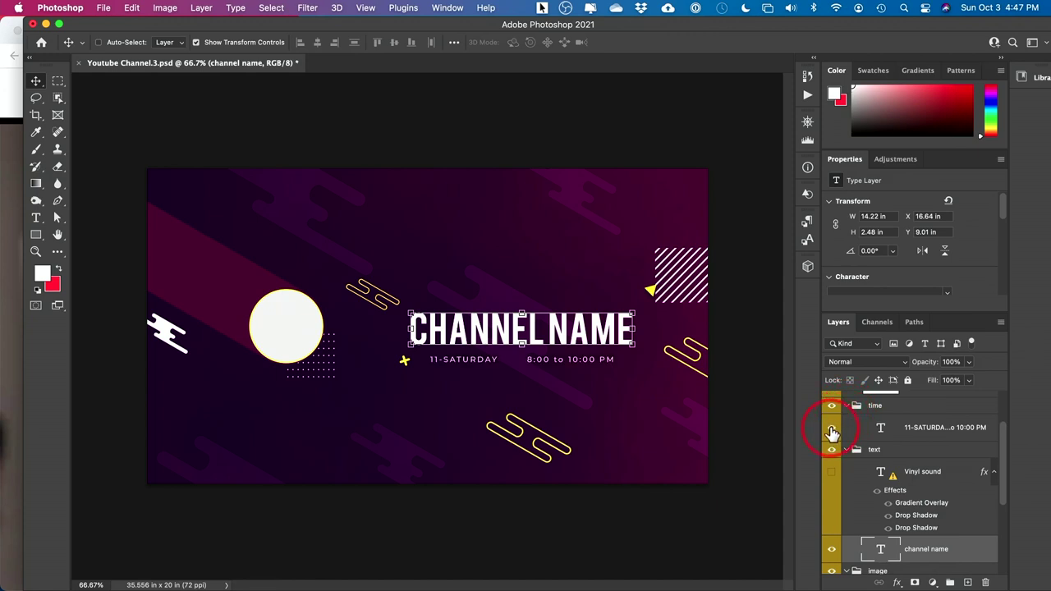
pyautogui.doubleClick(881, 431)
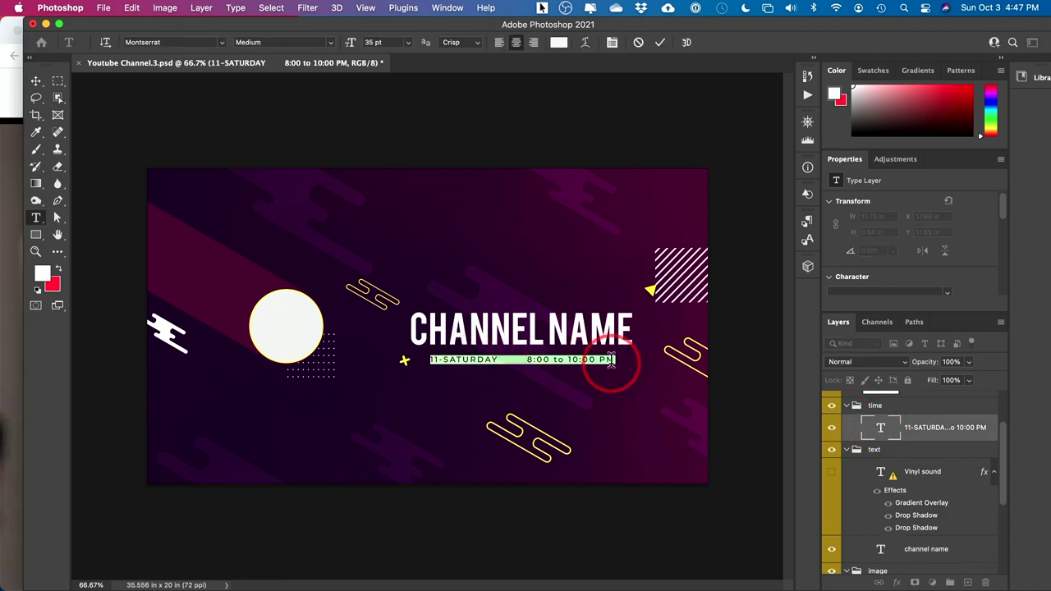
pyautogui.click(832, 428)
pyautogui.press('v')
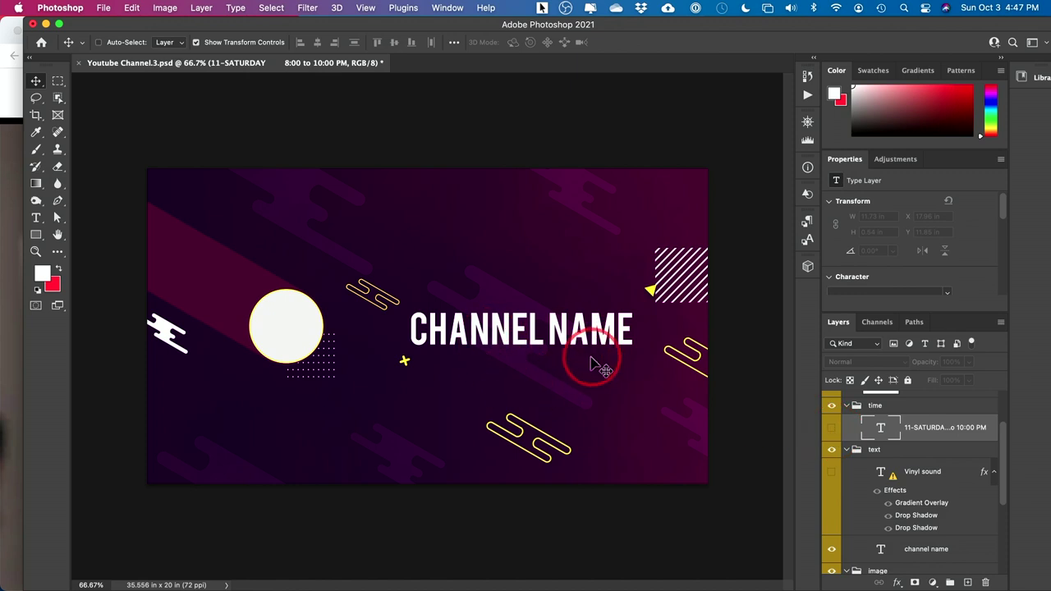
pyautogui.scroll(3, 956, 483)
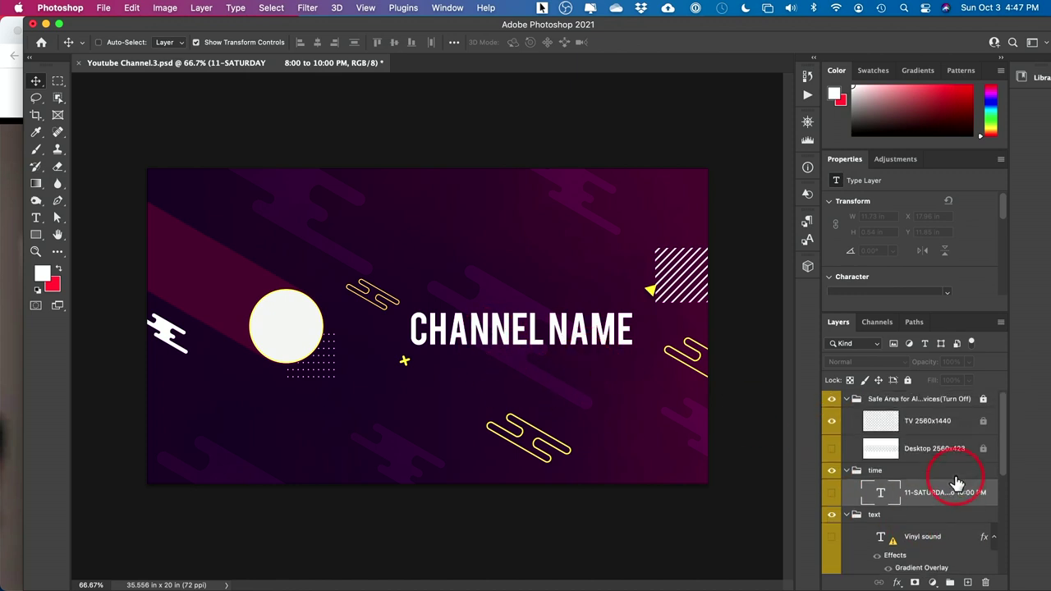
pyautogui.scroll(-2, 957, 483)
# - Select the time group and keep the white Ellipse 1 circle visible
pyautogui.click(846, 442)
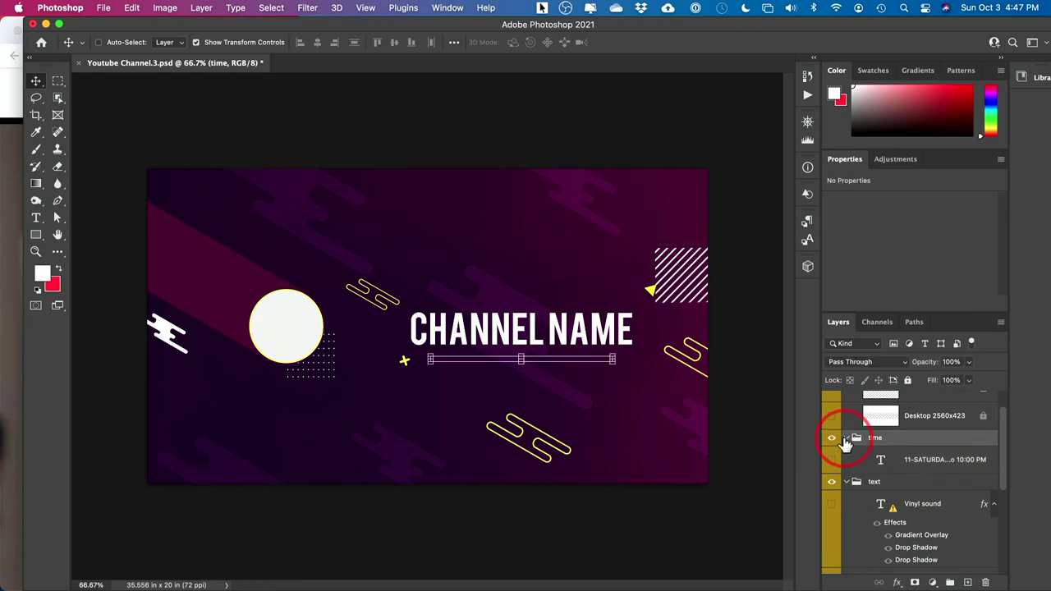
pyautogui.scroll(-8, 883, 491)
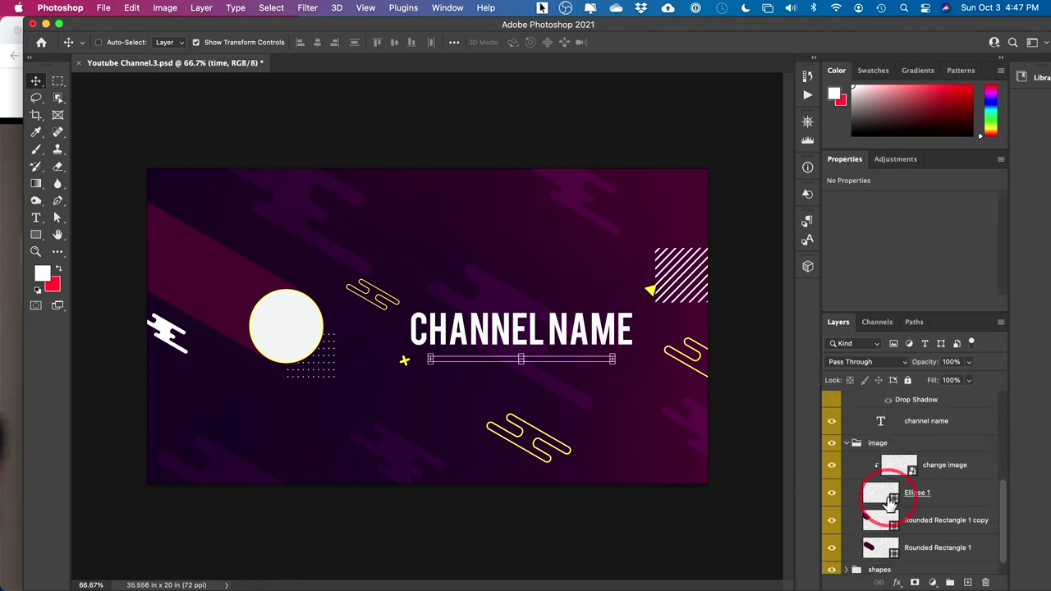
pyautogui.scroll(-1, 940, 510)
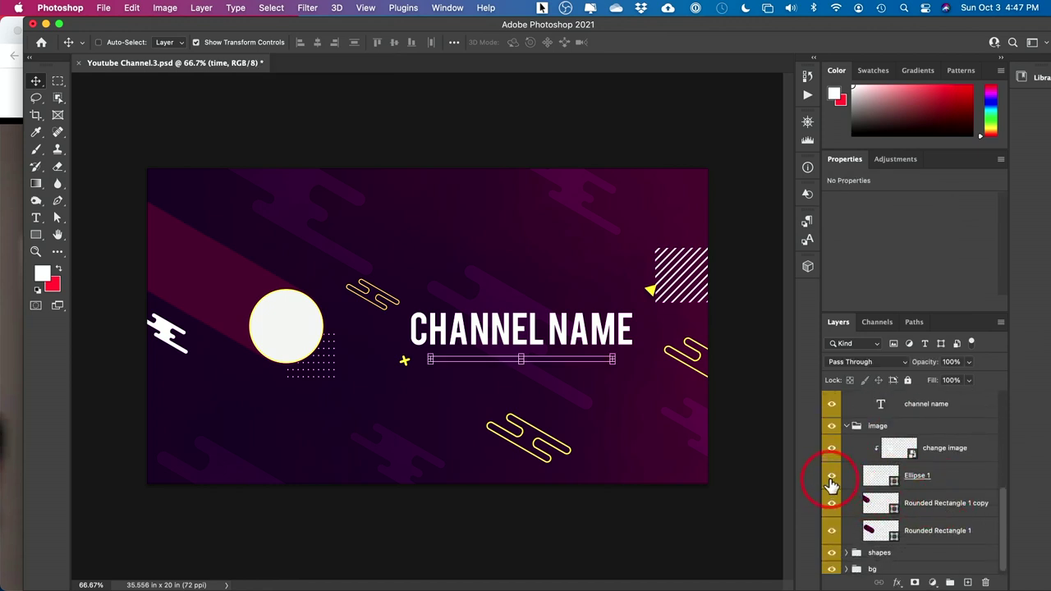
pyautogui.click(832, 483)
pyautogui.click(832, 483)
pyautogui.click(301, 352)
pyautogui.click(266, 317)
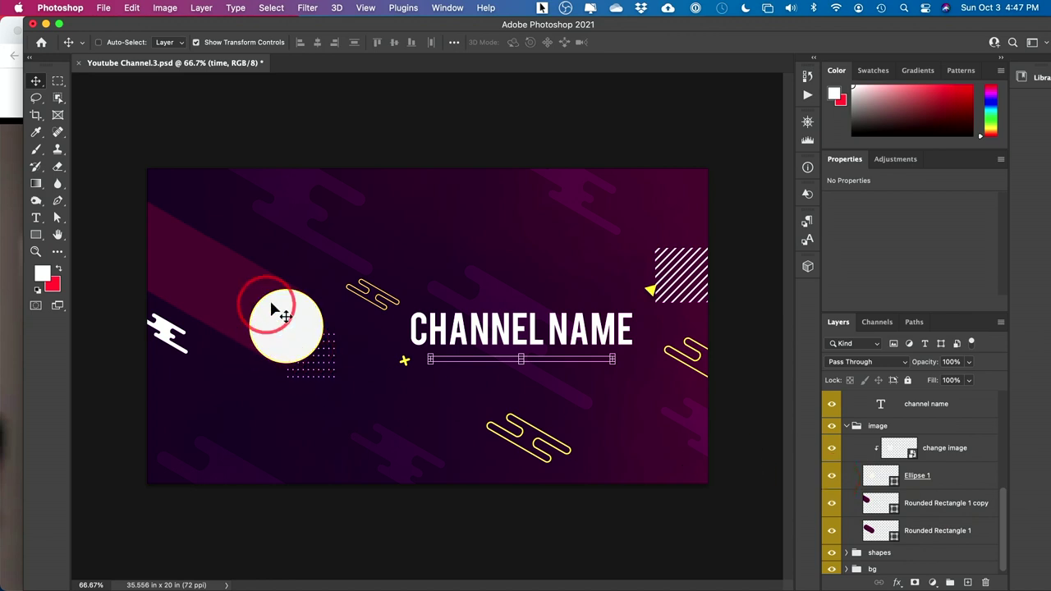
pyautogui.click(280, 325)
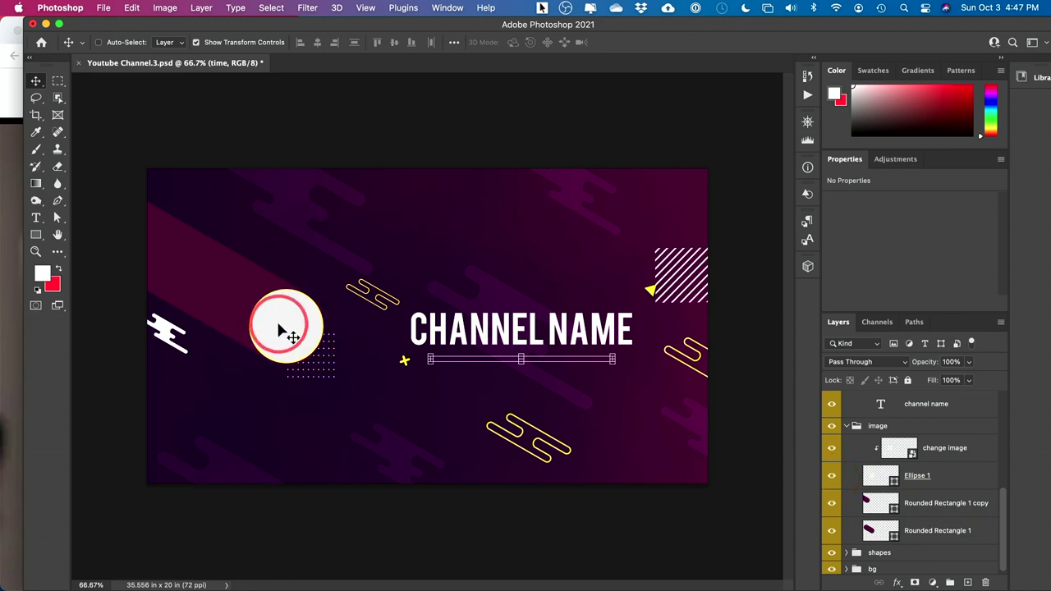
# - Select the change image layer, then return to the Envato template page in Chrome
pyautogui.click(955, 426)
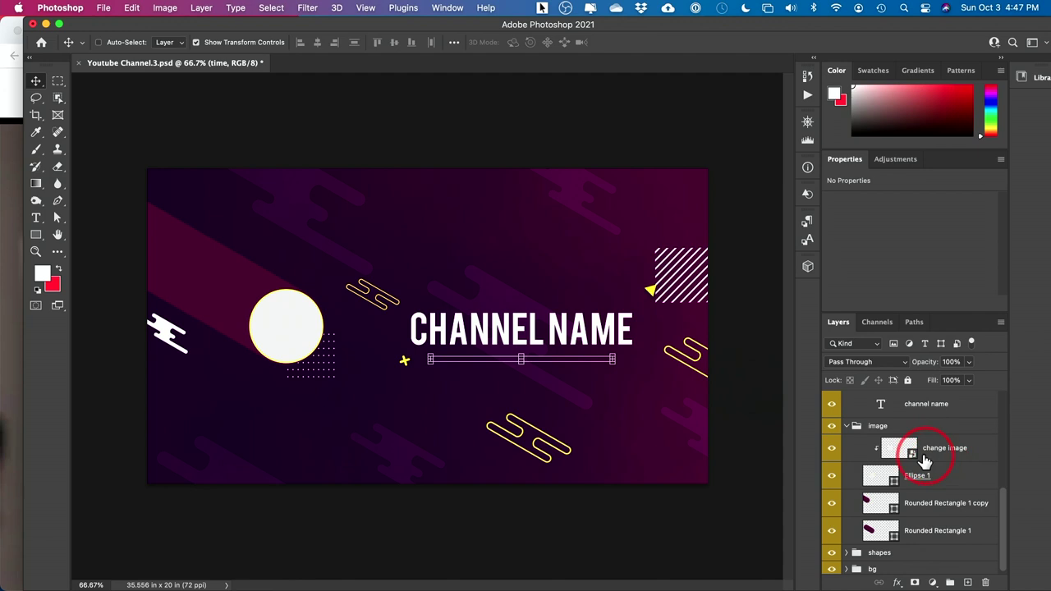
pyautogui.click(328, 368)
pyautogui.click(109, 571)
pyautogui.click(187, 33)
# - Search Envato Elements for 'film mak' and limit the results to Photos
pyautogui.click(514, 123)
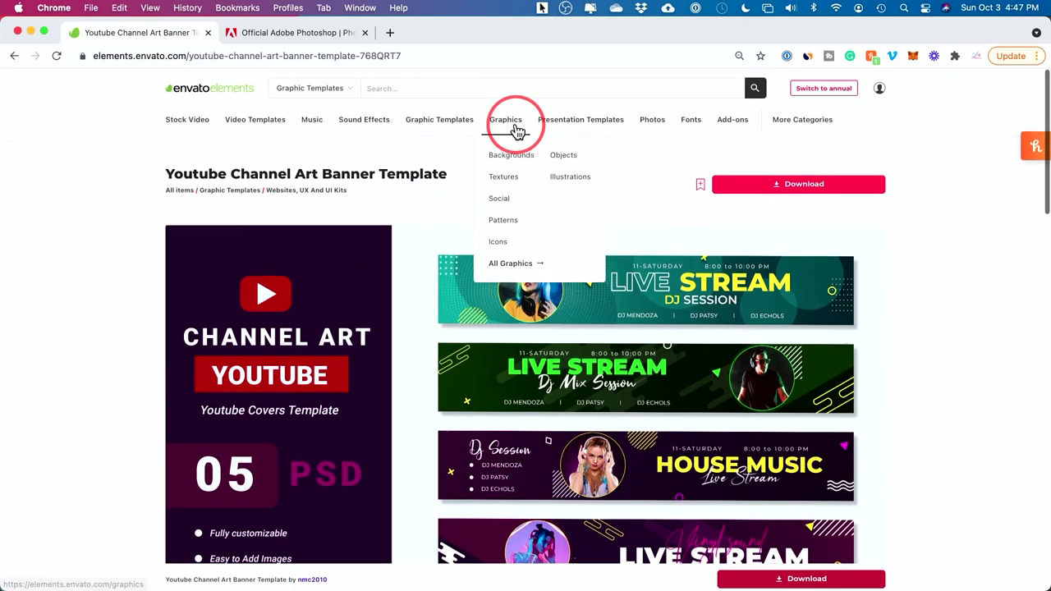
pyautogui.scroll(-1, 476, 123)
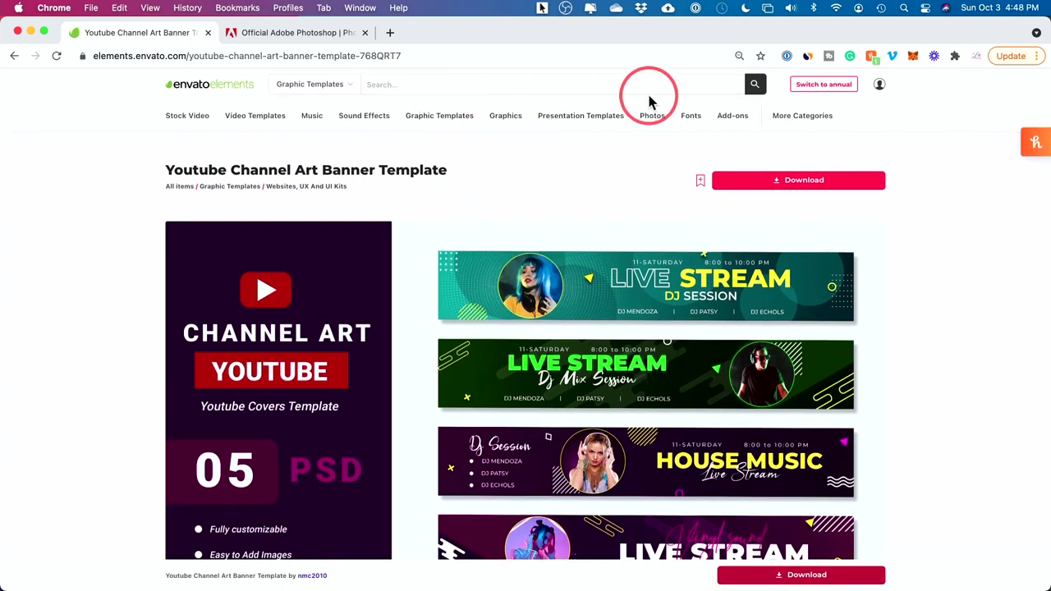
pyautogui.click(436, 81)
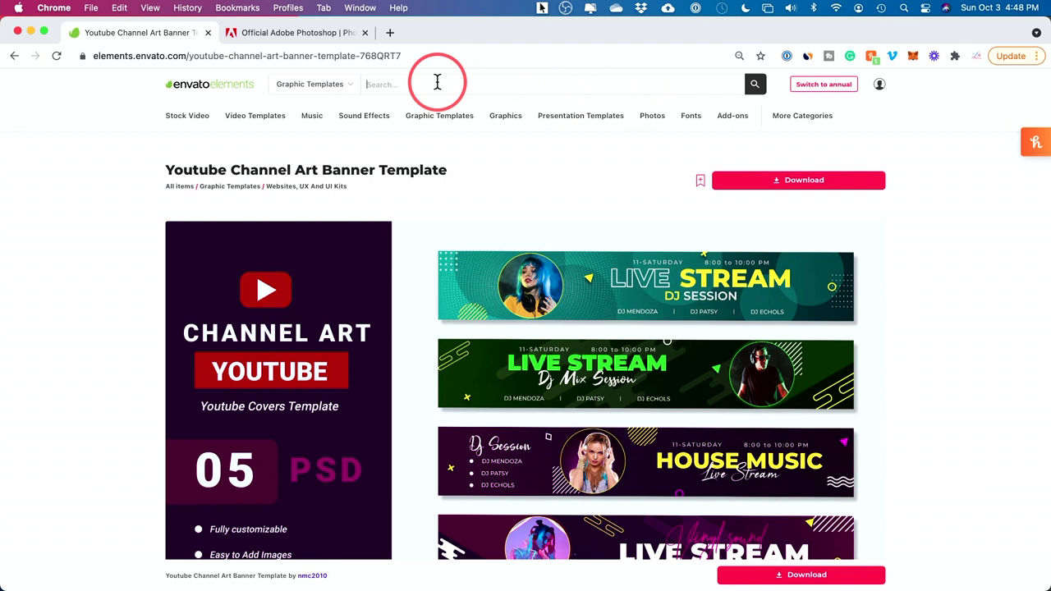
pyautogui.write('film making')
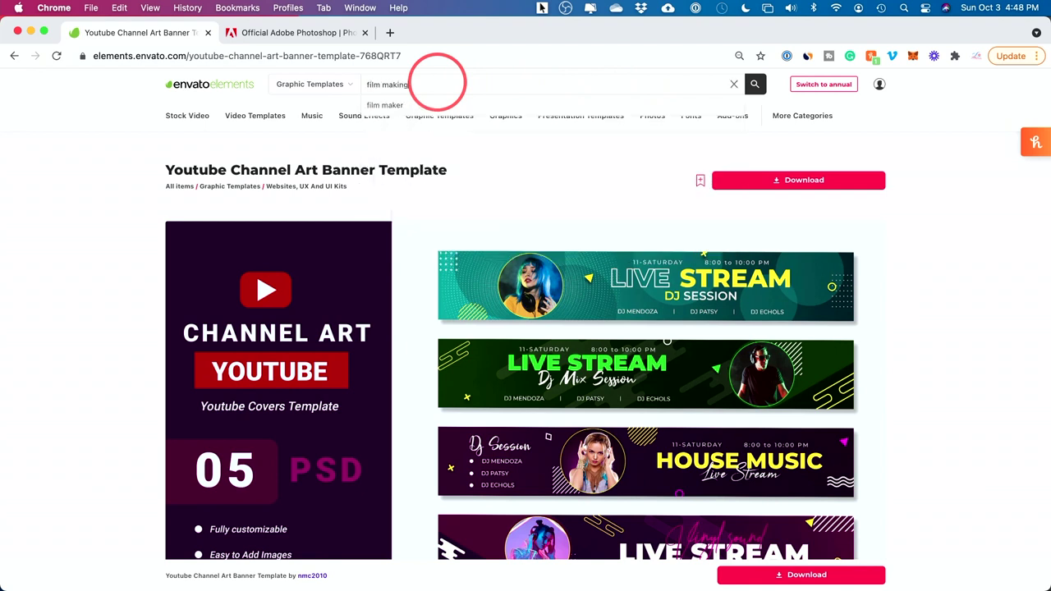
pyautogui.press('Return')
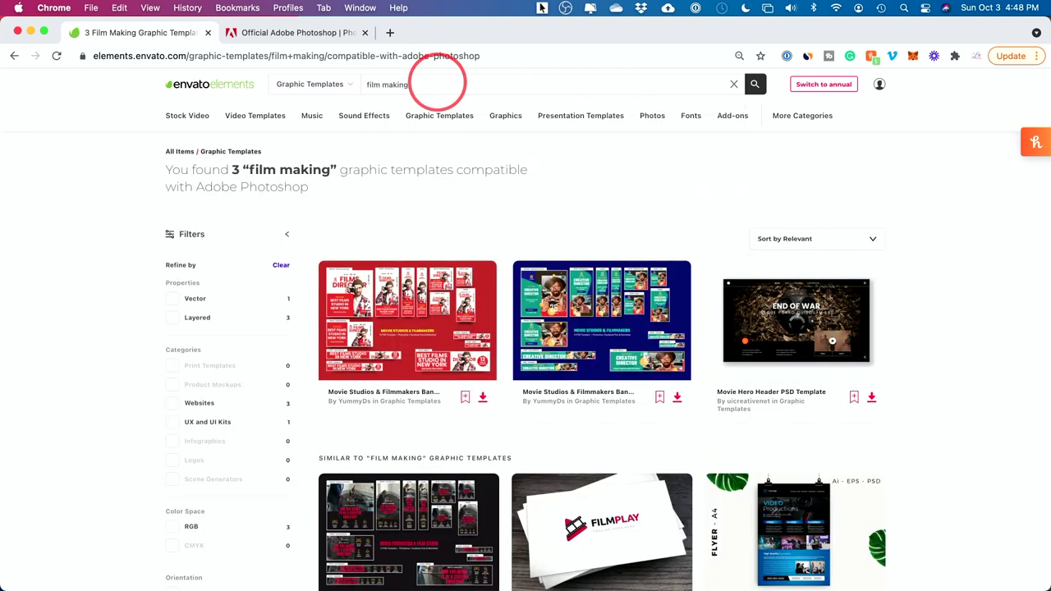
pyautogui.click(341, 85)
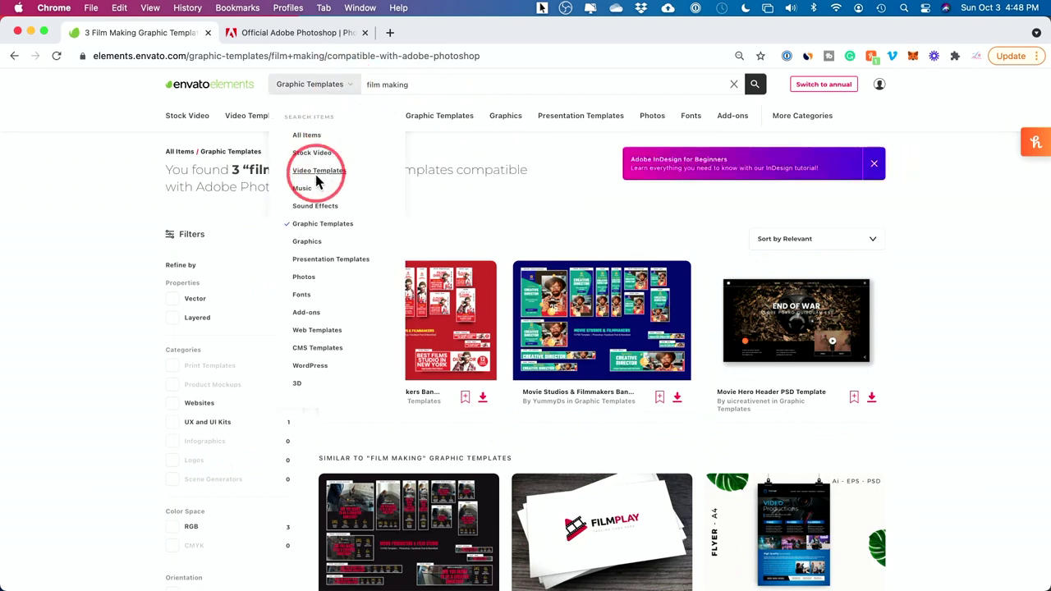
pyautogui.click(309, 276)
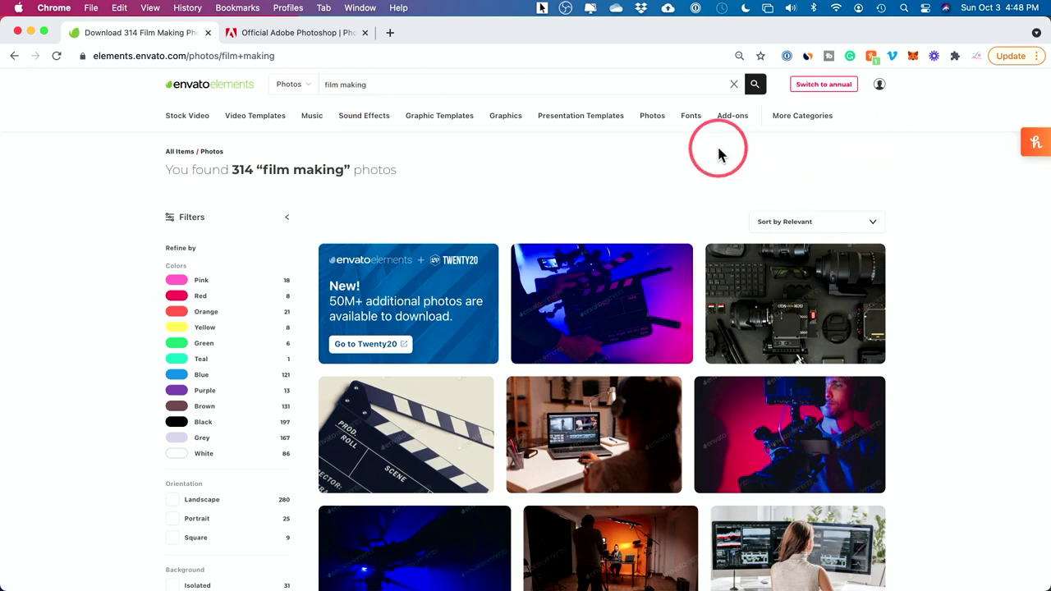
# - Open and download the 'Film Making Professional with Clapperboard' photo
pyautogui.scroll(-3, 976, 304)
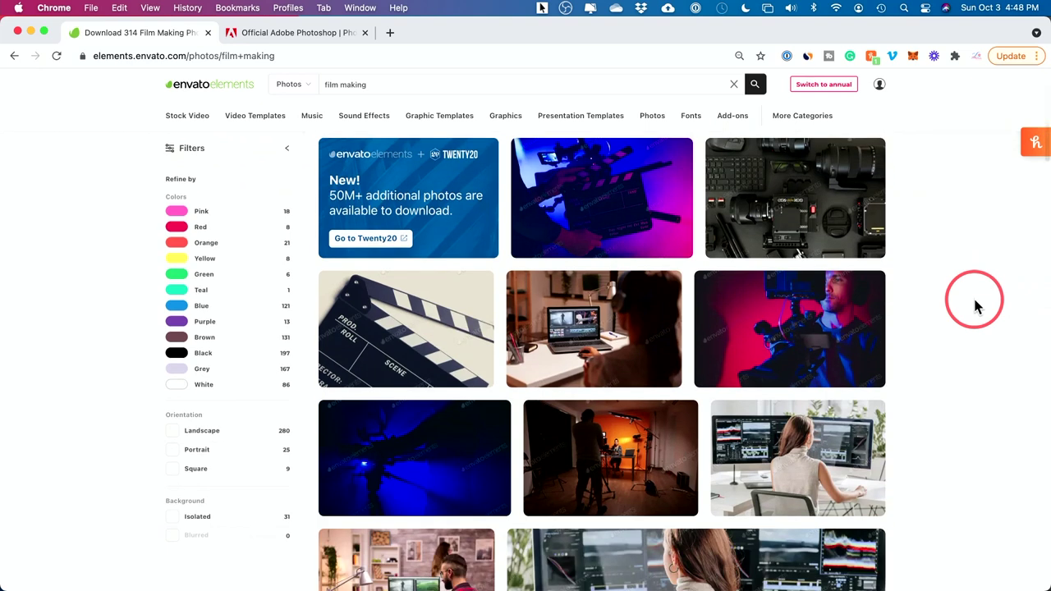
pyautogui.scroll(-10, 976, 306)
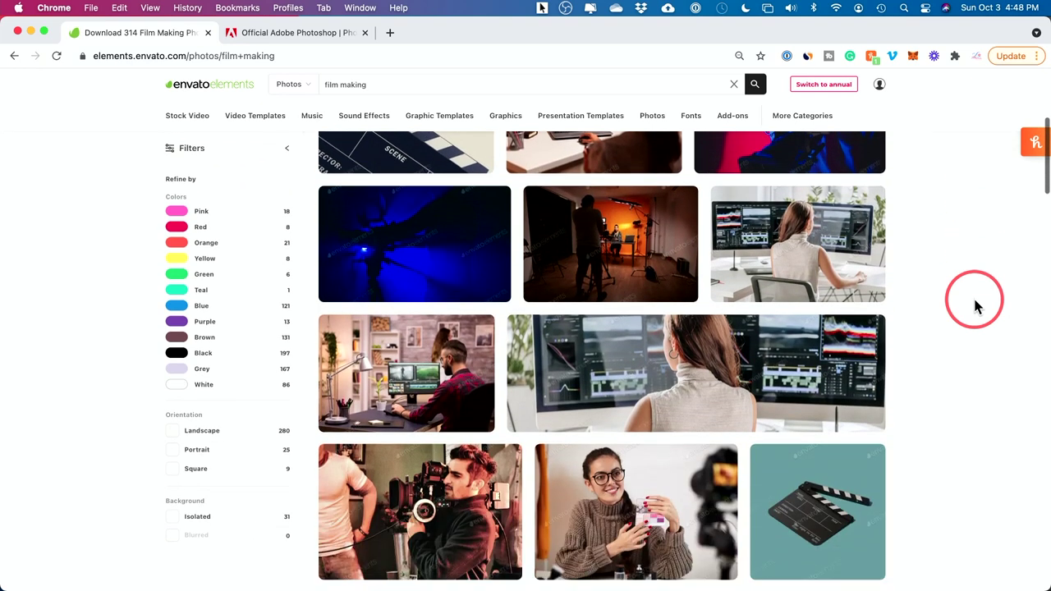
pyautogui.scroll(-6, 975, 306)
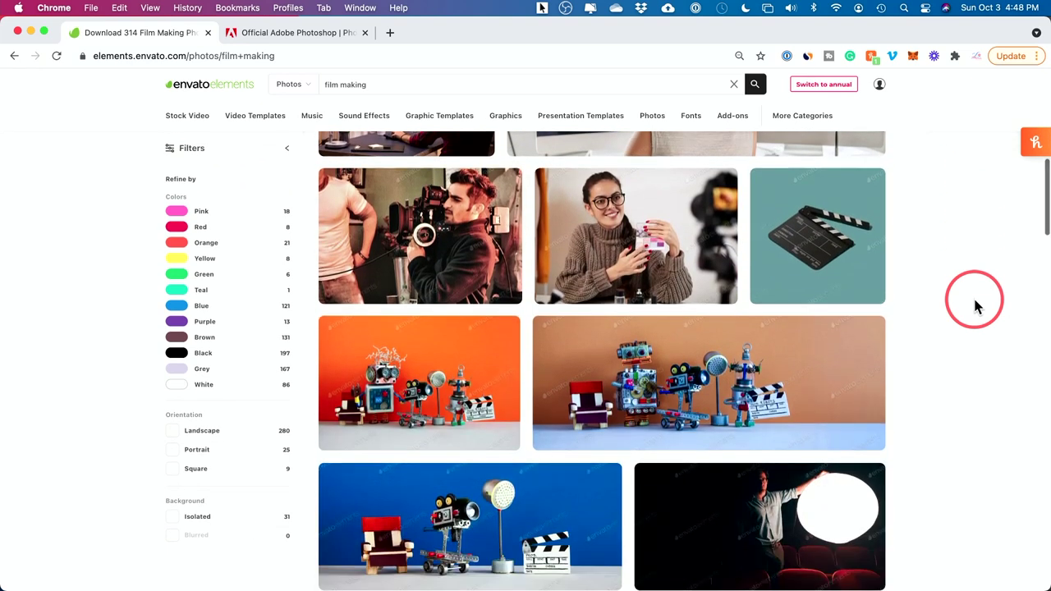
pyautogui.scroll(-10, 976, 305)
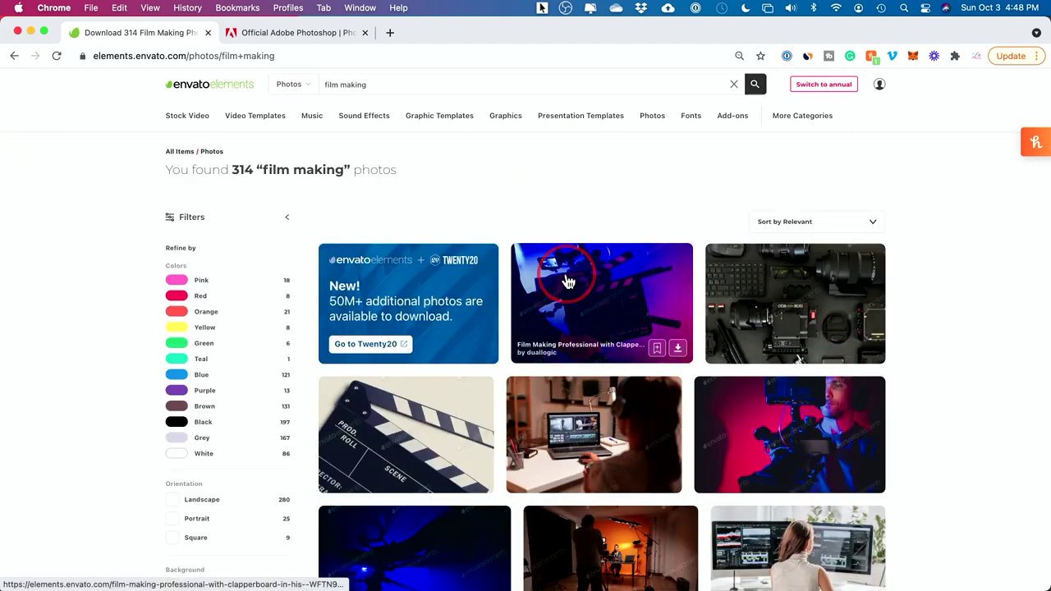
pyautogui.click(567, 277)
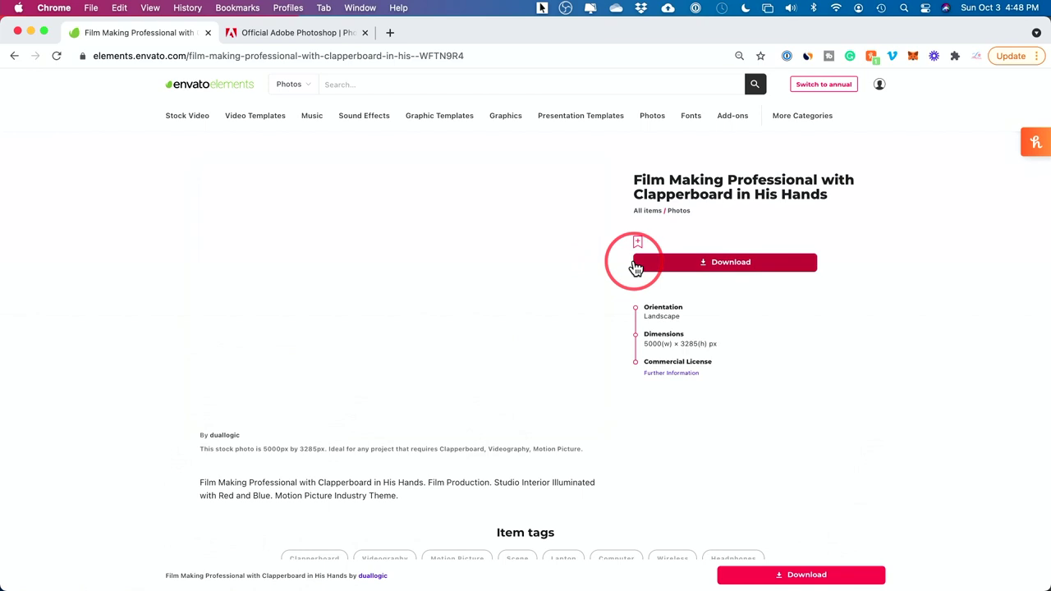
pyautogui.click(716, 270)
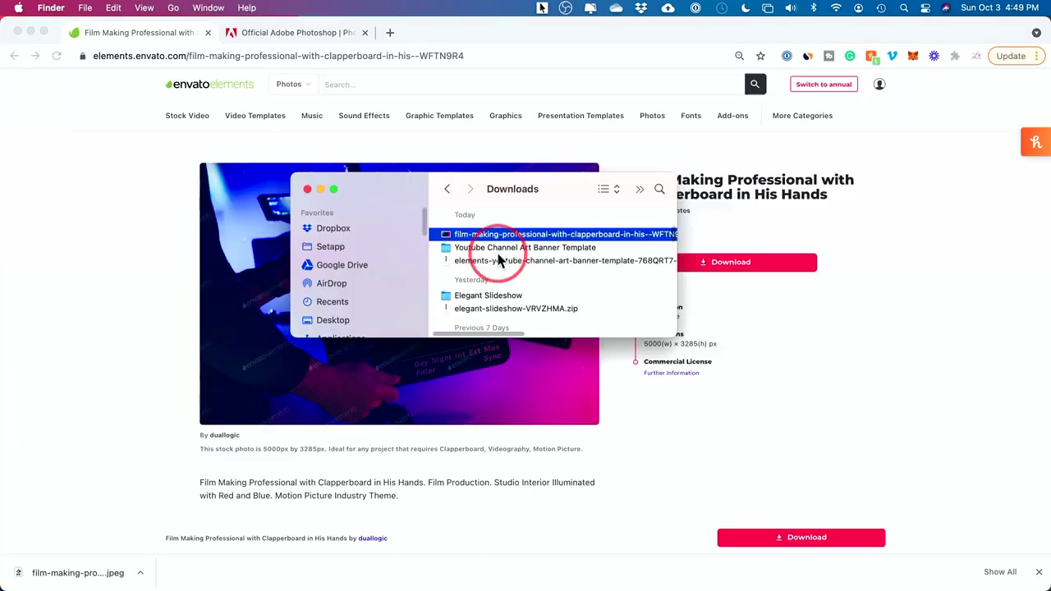
# - Open the film-making JPEG from Downloads with Adobe Photoshop 2021
pyautogui.click(484, 236)
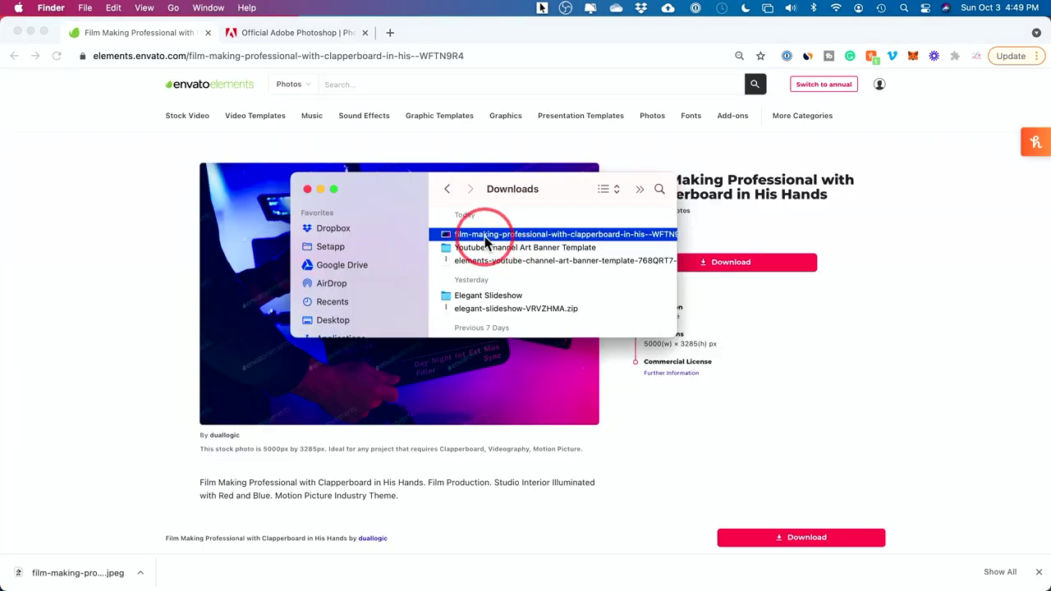
pyautogui.rightClick(486, 237)
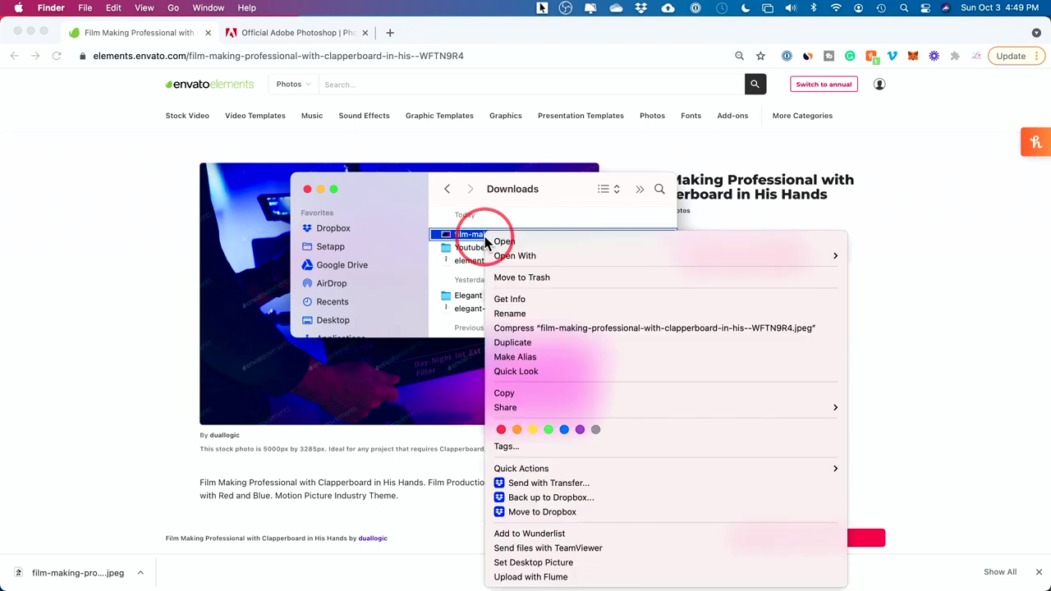
pyautogui.moveTo(507, 256)
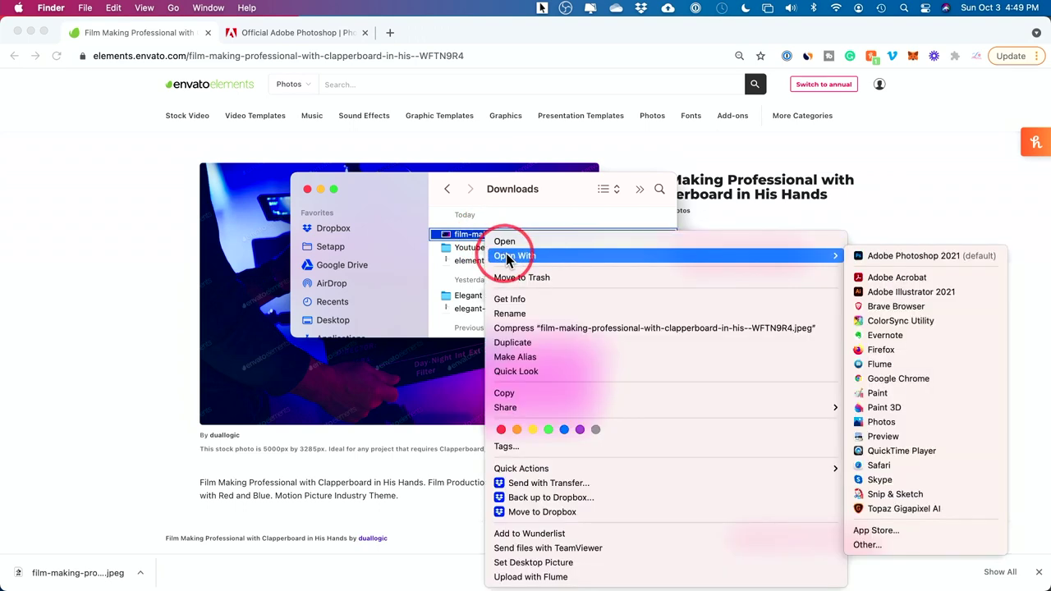
pyautogui.click(889, 256)
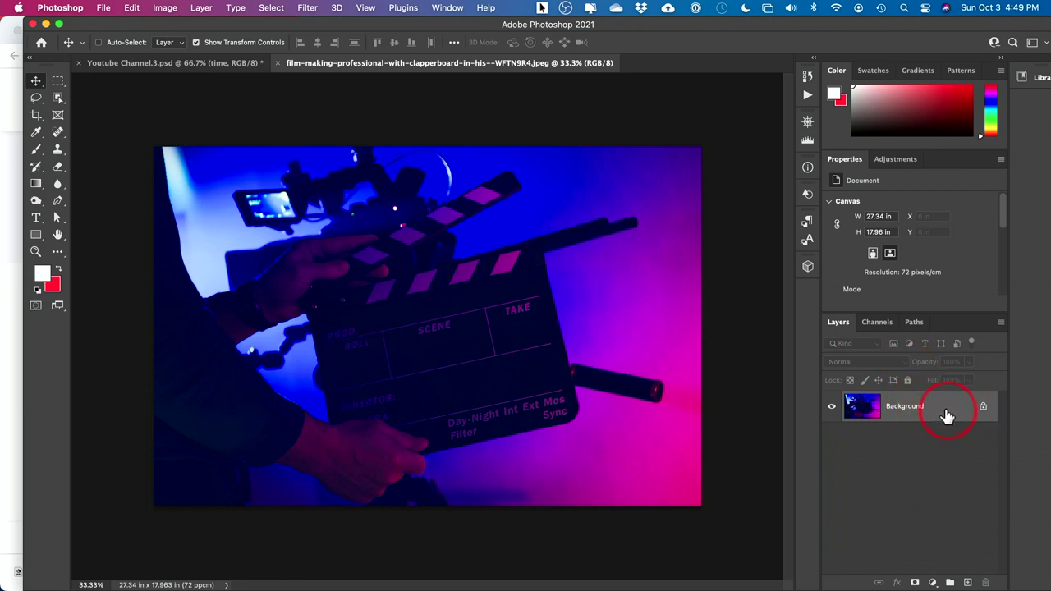
# - Drag the clapperboard photo's Background layer into Youtube Channel.3.psd as Layer 1
pyautogui.moveTo(941, 410); pyautogui.dragTo(293, 336)
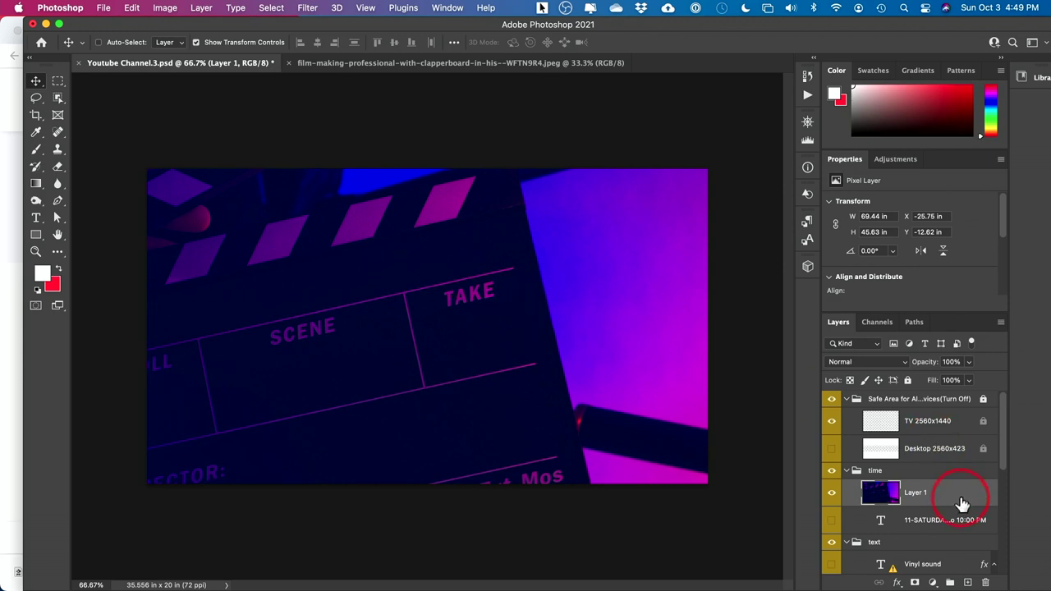
pyautogui.click(35, 251)
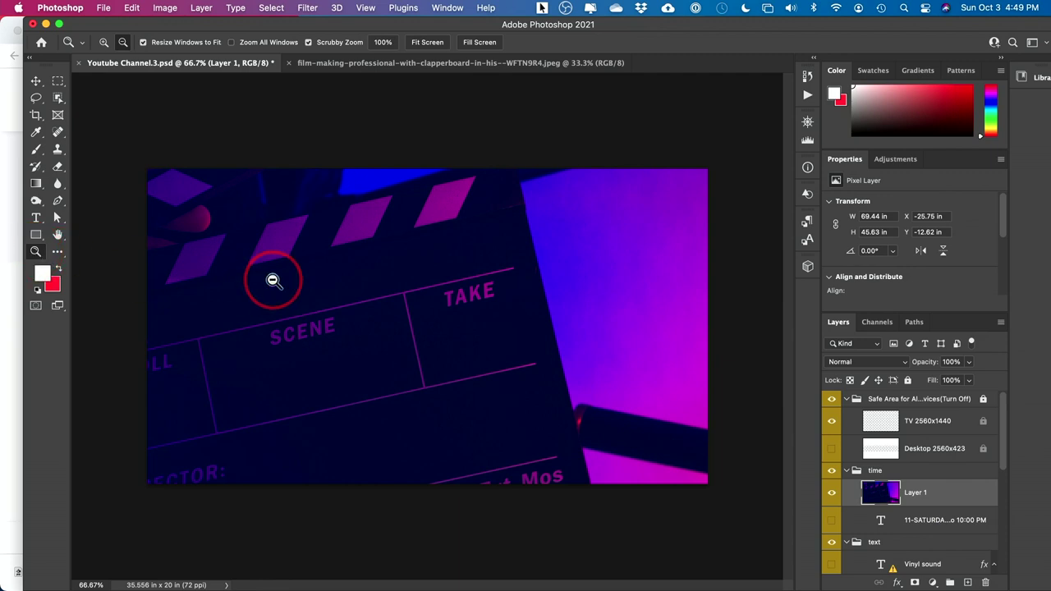
# - Scale the clapperboard photo down to 7.58 × 4.99 in and place it over the left circle
pyautogui.keyDown('alt'); pyautogui.click(271, 277); pyautogui.keyUp('alt')
pyautogui.keyDown('alt'); pyautogui.click(274, 280); pyautogui.keyUp('alt')
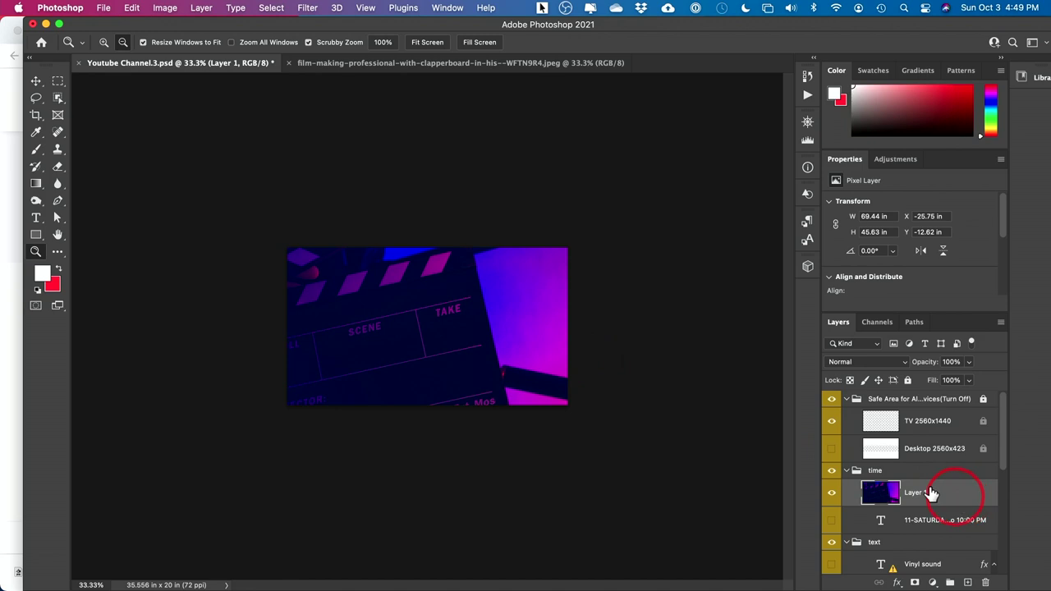
pyautogui.click(131, 8)
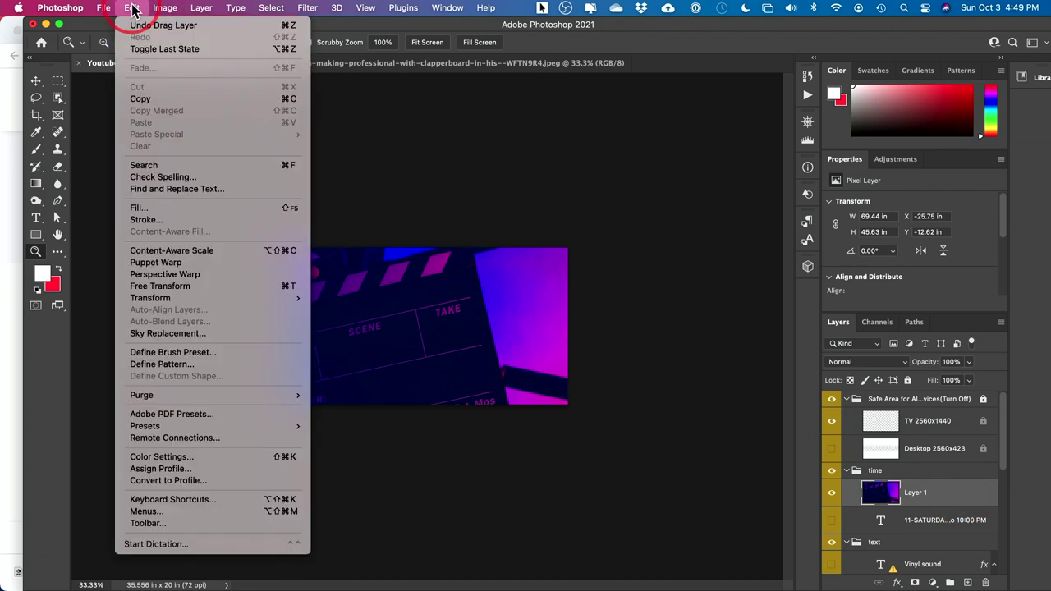
pyautogui.moveTo(207, 300)
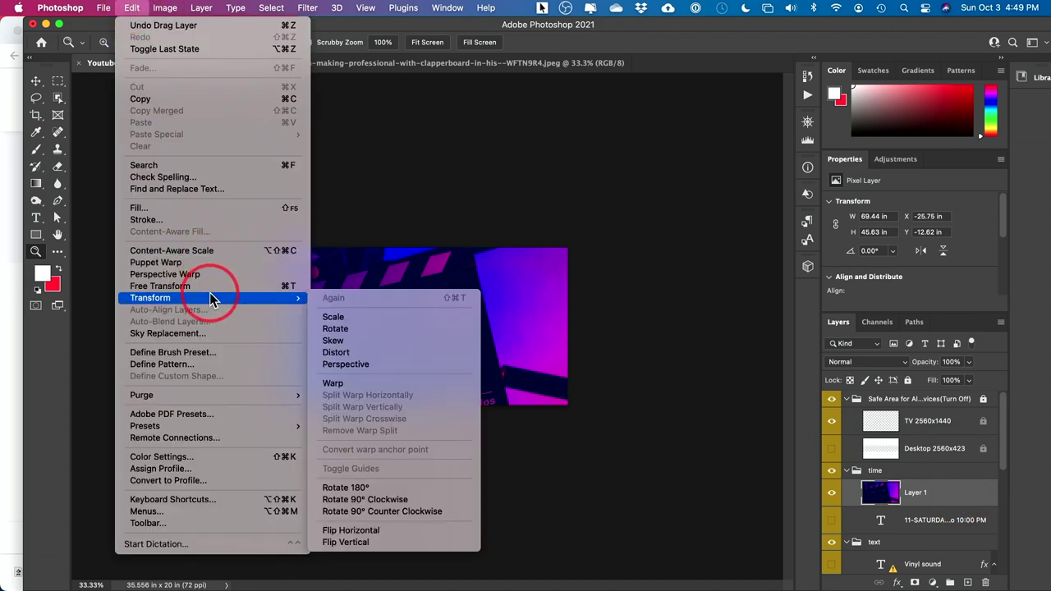
pyautogui.click(334, 318)
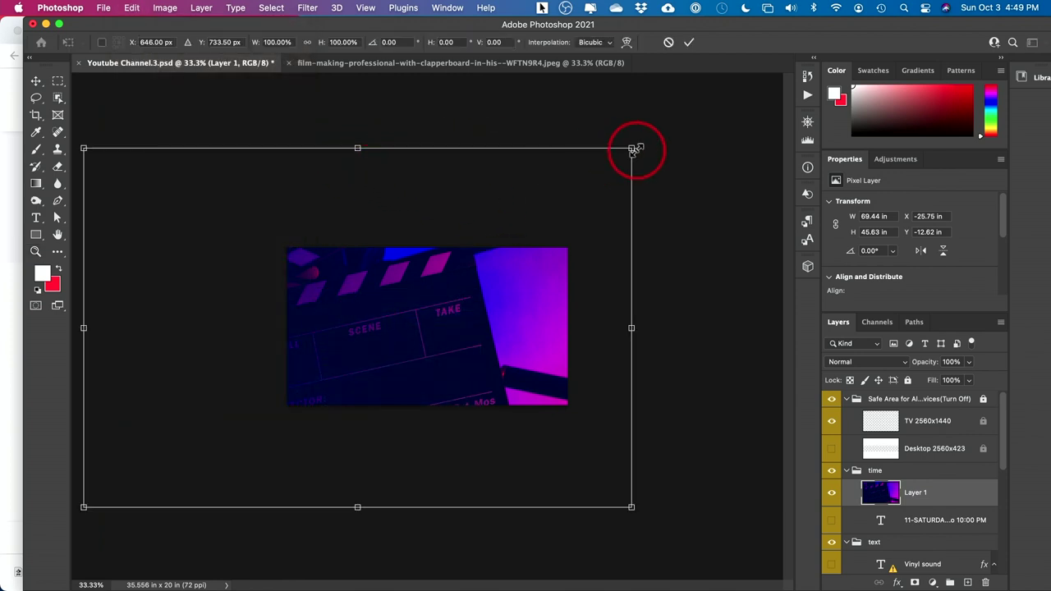
pyautogui.moveTo(631, 148); pyautogui.dragTo(352, 331)
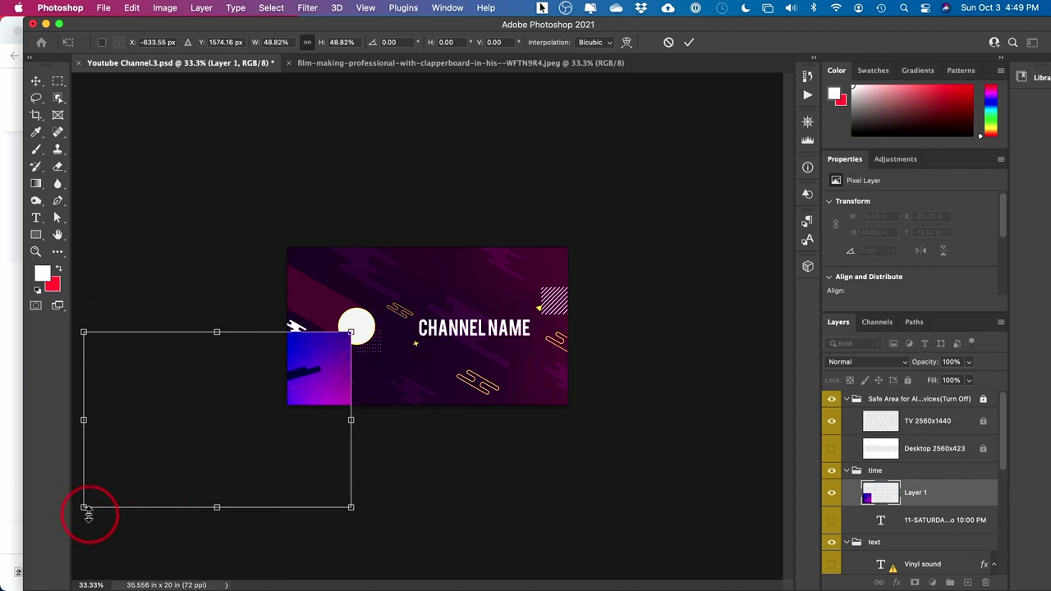
pyautogui.moveTo(84, 507); pyautogui.dragTo(251, 397)
pyautogui.moveTo(303, 376); pyautogui.dragTo(357, 337)
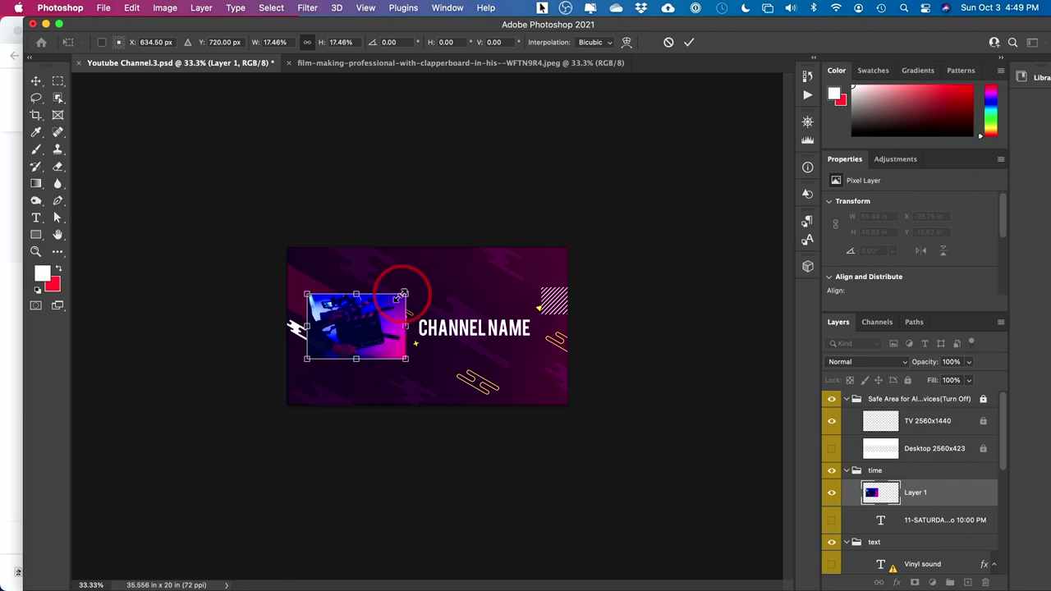
pyautogui.moveTo(403, 294); pyautogui.dragTo(369, 332)
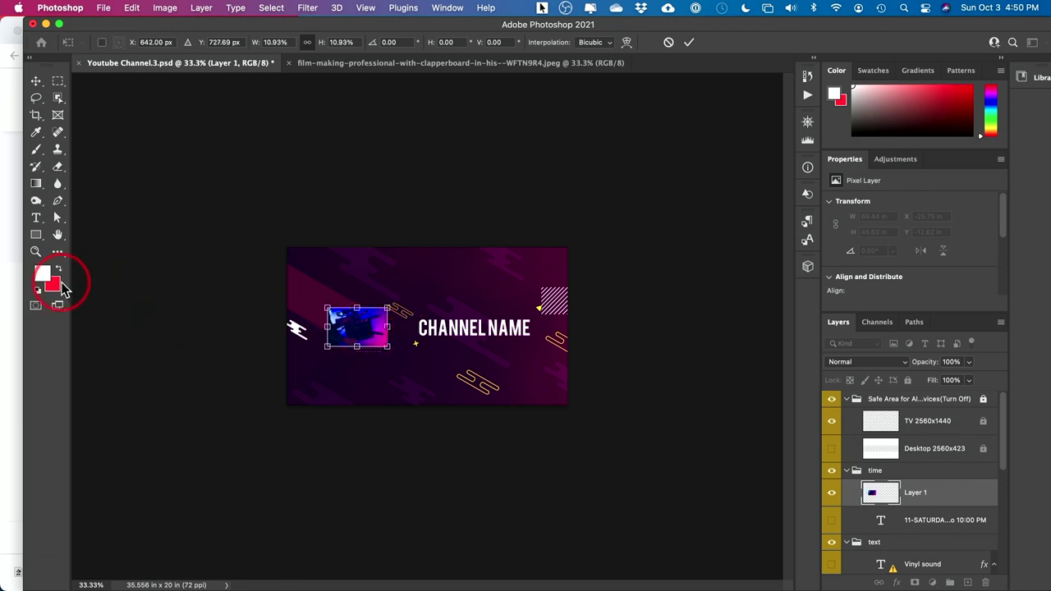
pyautogui.press('Return')
# - Zoom in on the banner with the Zoom tool
pyautogui.press('z')
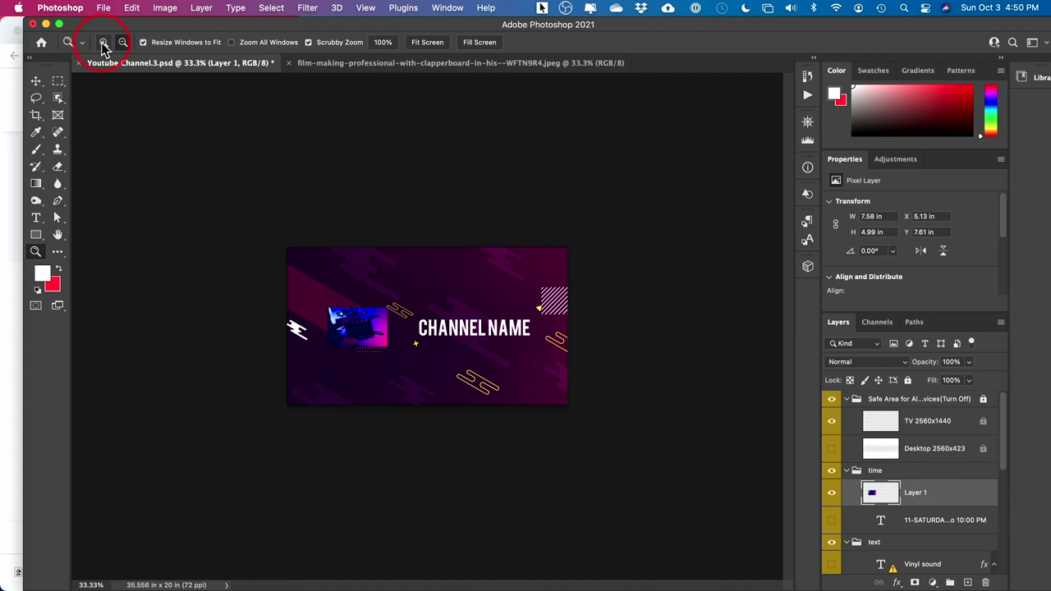
pyautogui.click(103, 42)
pyautogui.click(435, 331)
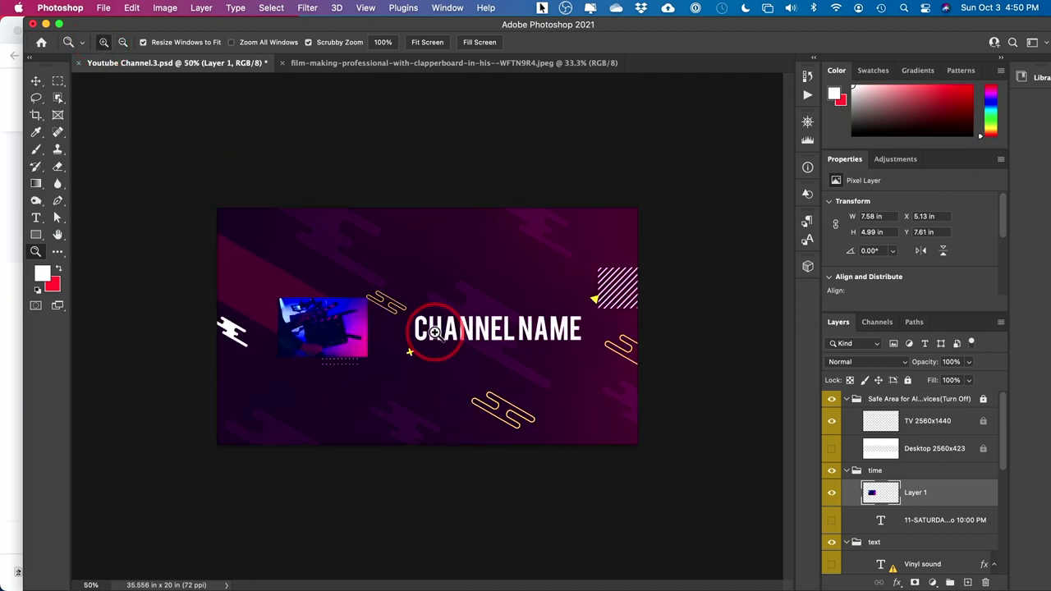
pyautogui.click(435, 331)
# - Move Layer 1 into the image group so the photo is clipped inside the yellow-ringed circle
pyautogui.scroll(-2, 924, 499)
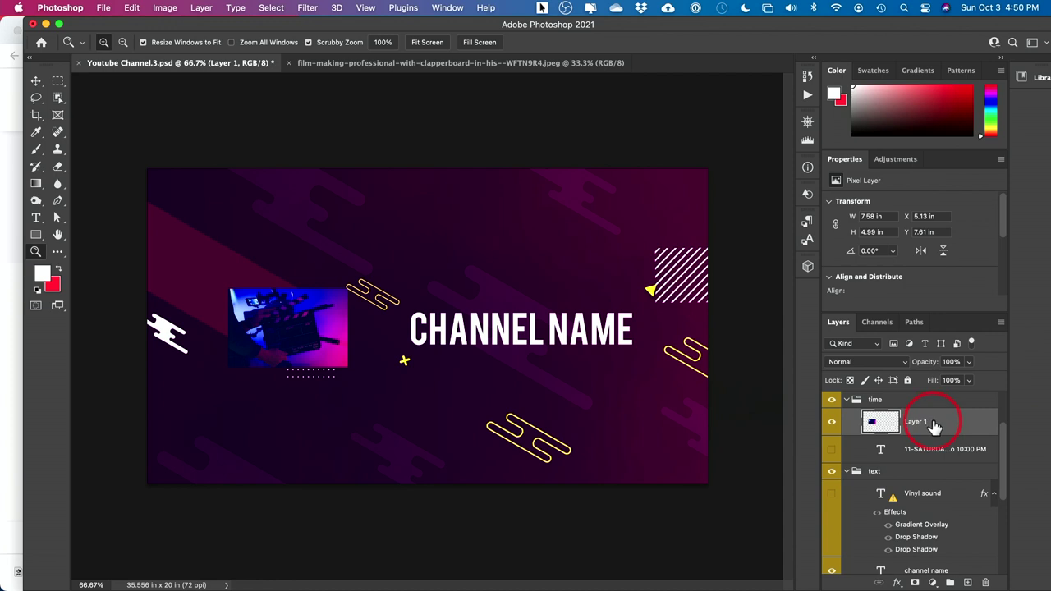
pyautogui.moveTo(934, 424); pyautogui.dragTo(875, 465)
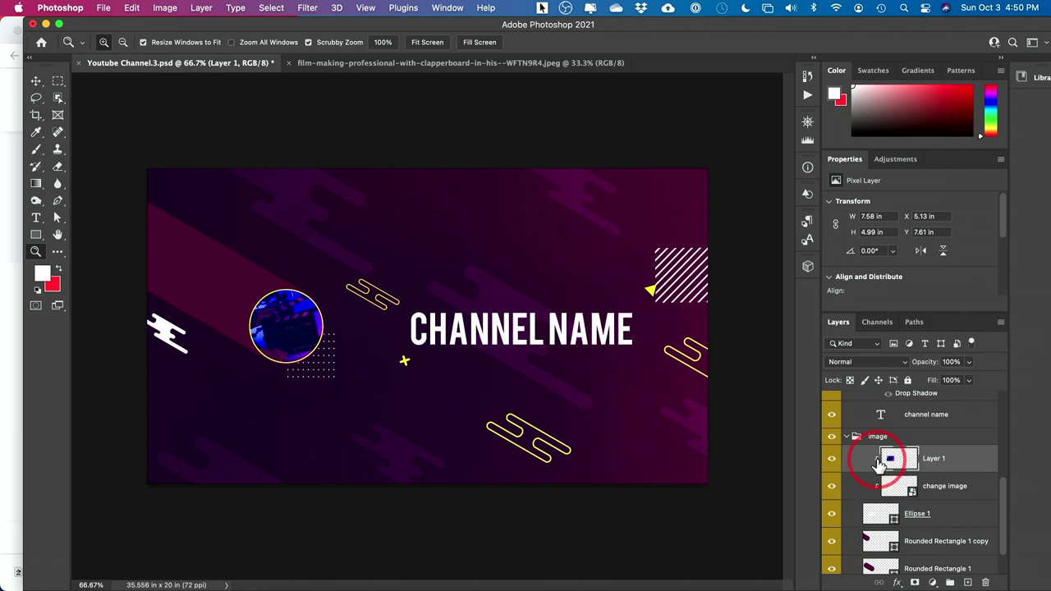
pyautogui.moveTo(878, 464)
pyautogui.mouseDown()
pyautogui.moveTo(969, 460)
pyautogui.moveTo(254, 353)
pyautogui.moveTo(273, 359)
pyautogui.moveTo(301, 317)
pyautogui.moveTo(276, 337)
pyautogui.moveTo(324, 85)
pyautogui.moveTo(345, 70)
pyautogui.moveTo(401, 273)
pyautogui.moveTo(367, 201)
pyautogui.moveTo(423, 211)
pyautogui.moveTo(418, 187)
pyautogui.moveTo(476, 336)
pyautogui.moveTo(403, 348)
pyautogui.moveTo(375, 244)
pyautogui.moveTo(205, 72)
pyautogui.moveTo(219, 77)
pyautogui.moveTo(287, 347)
pyautogui.moveTo(300, 333)
pyautogui.moveTo(630, 329)
pyautogui.moveTo(325, 333)
pyautogui.moveTo(285, 360)
pyautogui.moveTo(302, 322)
pyautogui.moveTo(371, 351)
pyautogui.moveTo(437, 352)
pyautogui.moveTo(892, 481)
pyautogui.moveTo(882, 452)
pyautogui.mouseUp()
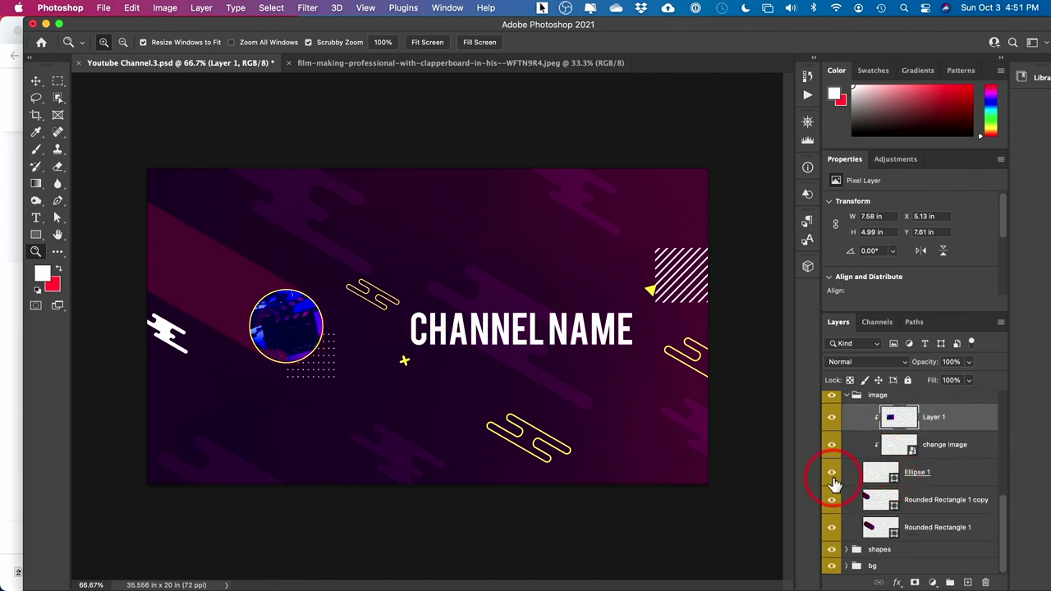
pyautogui.click(847, 549)
# - Hide the small yellow cross and lower yellow squiggle layers, keeping the striped corner shape visible
pyautogui.scroll(-5, 907, 509)
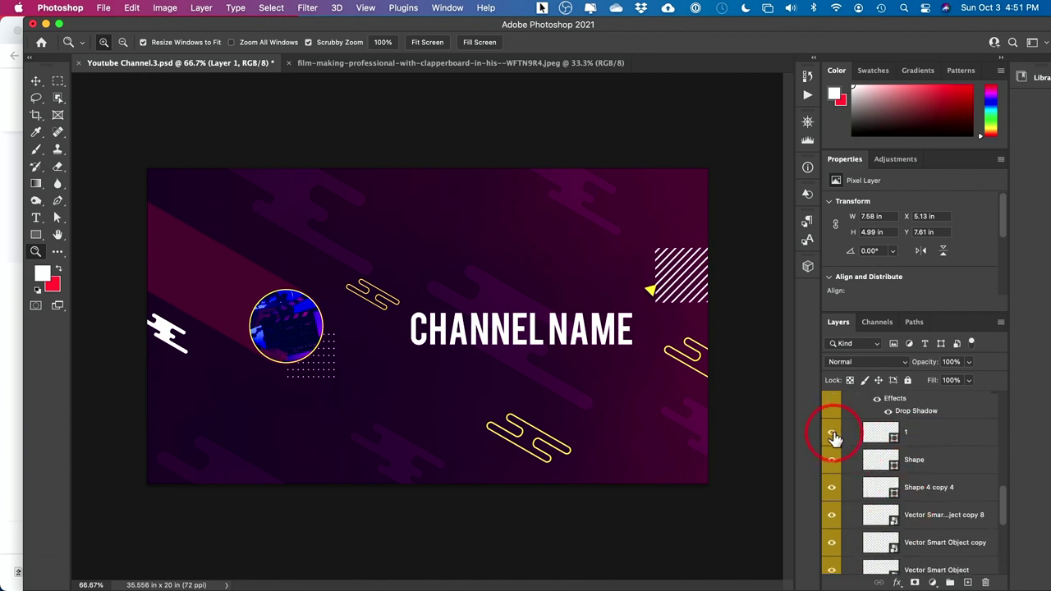
pyautogui.click(832, 435)
pyautogui.click(832, 490)
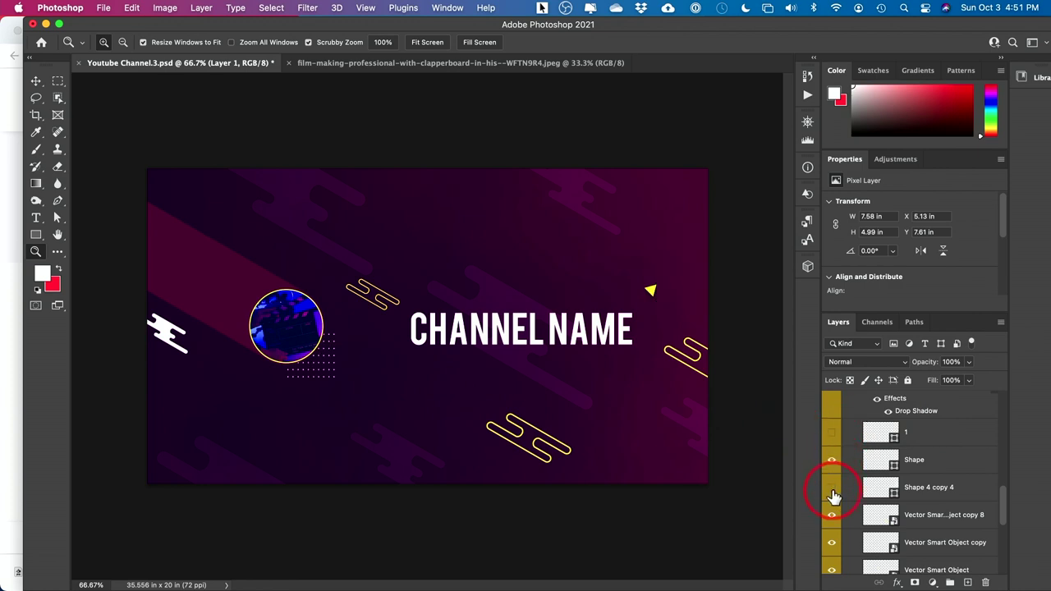
pyautogui.click(832, 490)
pyautogui.click(832, 518)
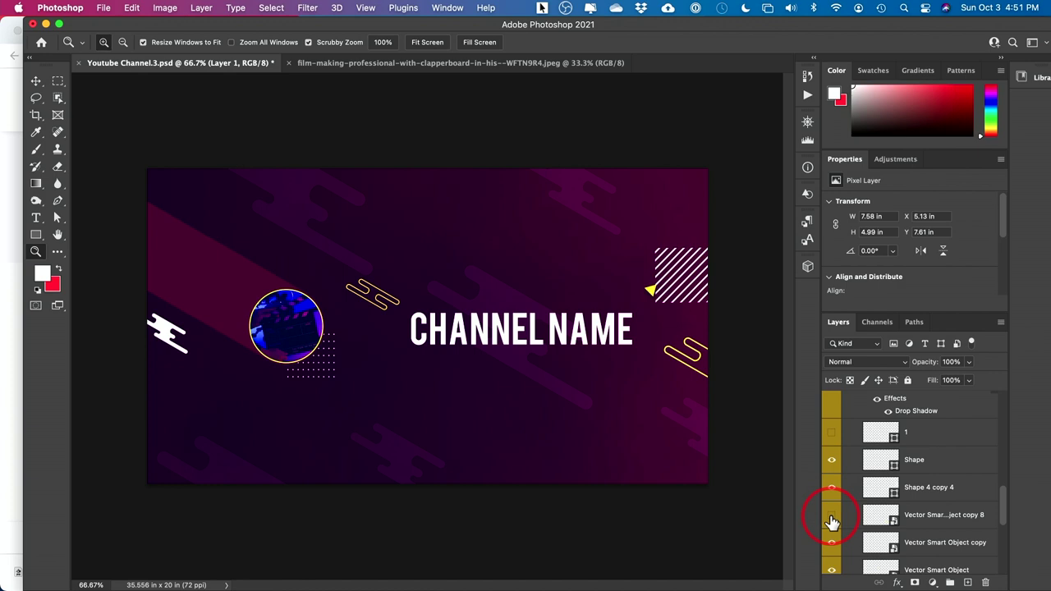
pyautogui.click(833, 517)
pyautogui.click(832, 518)
pyautogui.scroll(10, 832, 521)
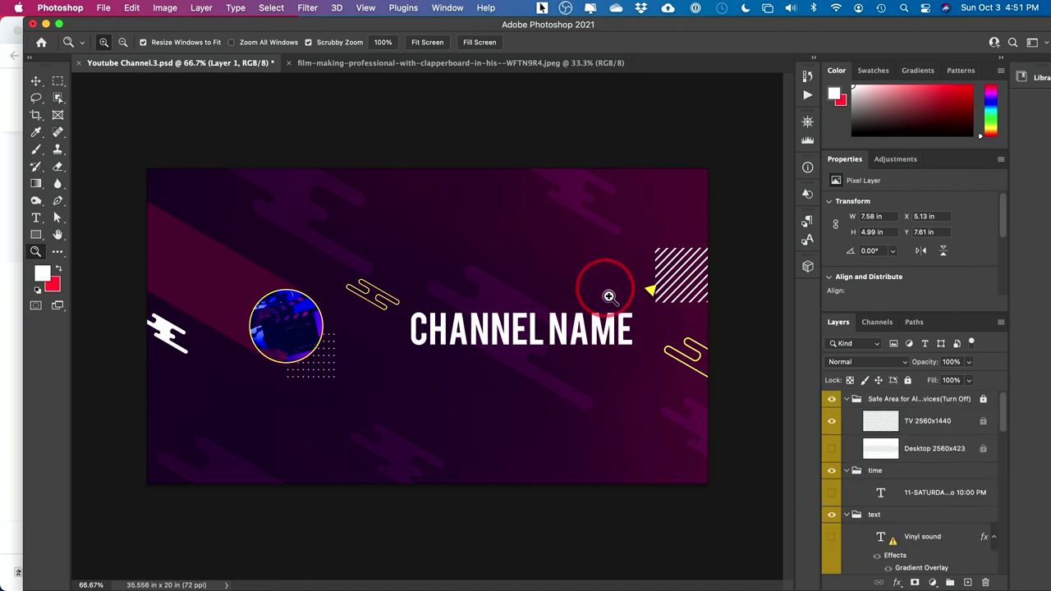
pyautogui.click(497, 242)
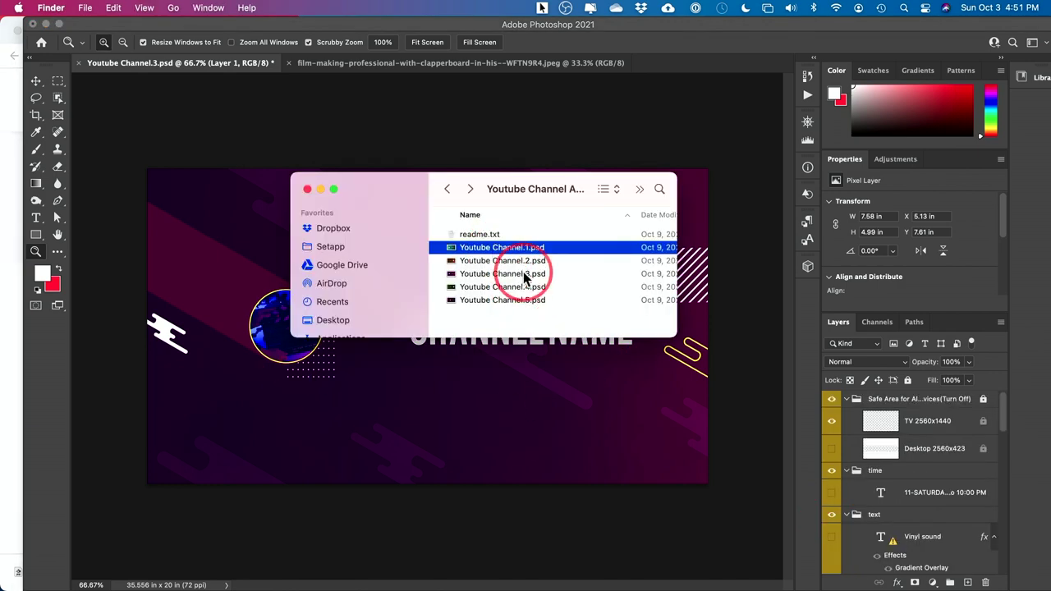
pyautogui.press('space')
pyautogui.press('Down')
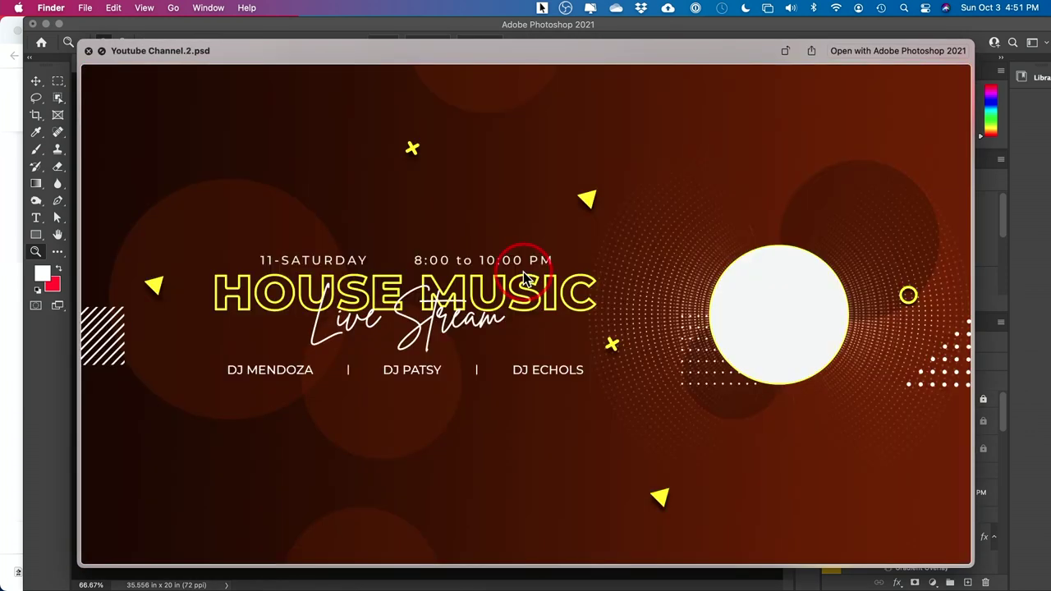
pyautogui.press('Up')
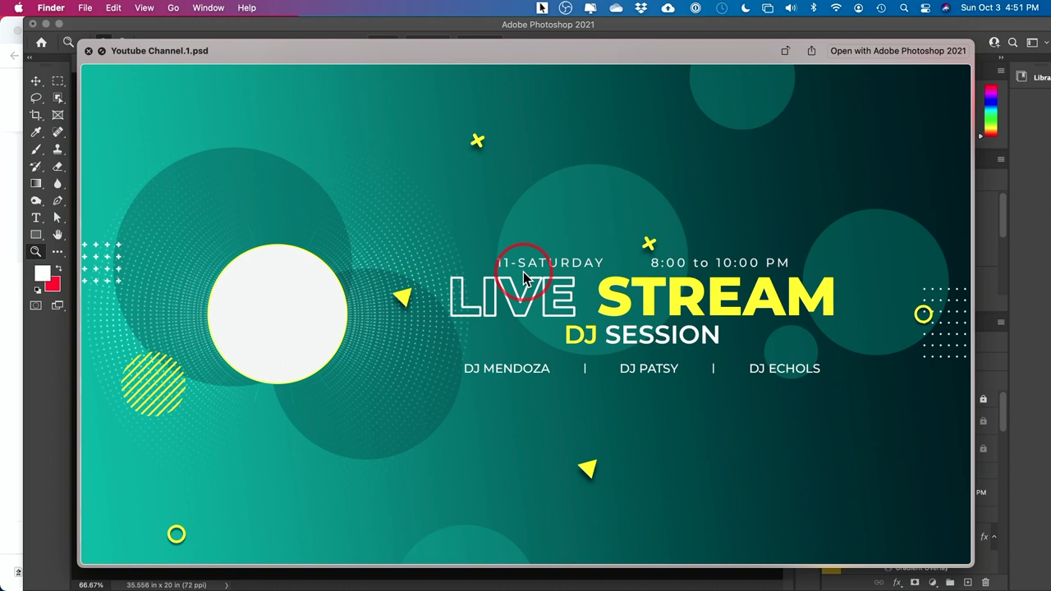
pyautogui.press('Down')
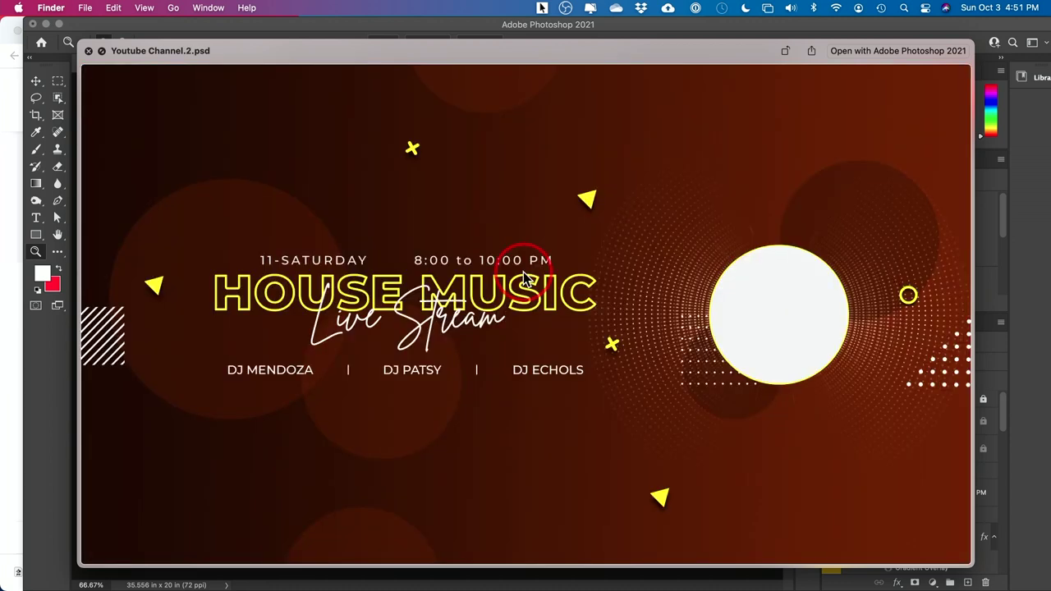
pyautogui.press('Down')
pyautogui.press('Down')
pyautogui.press('Up')
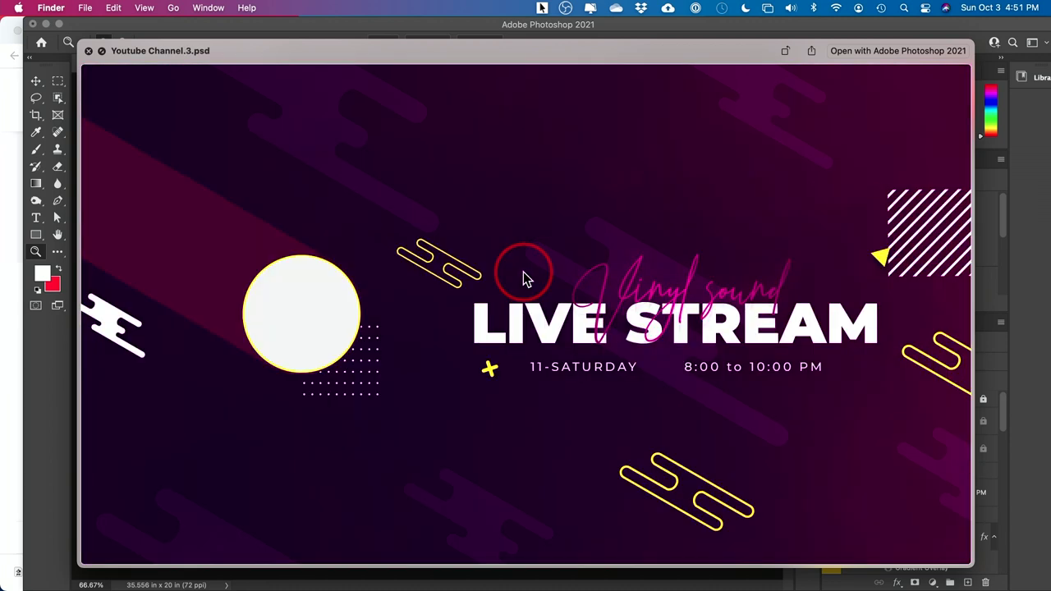
pyautogui.press('Down')
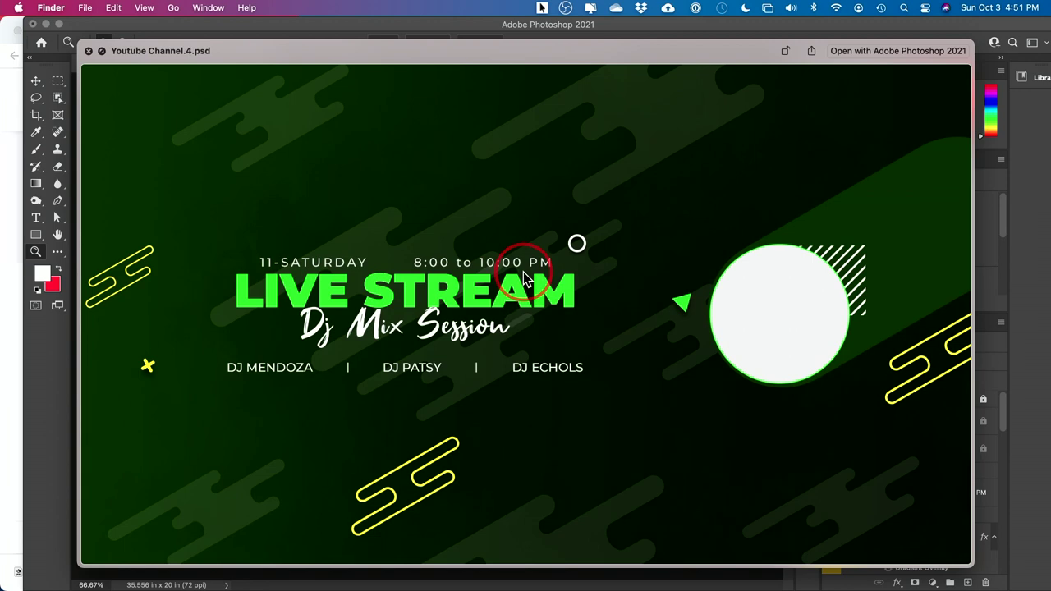
pyautogui.press('Up')
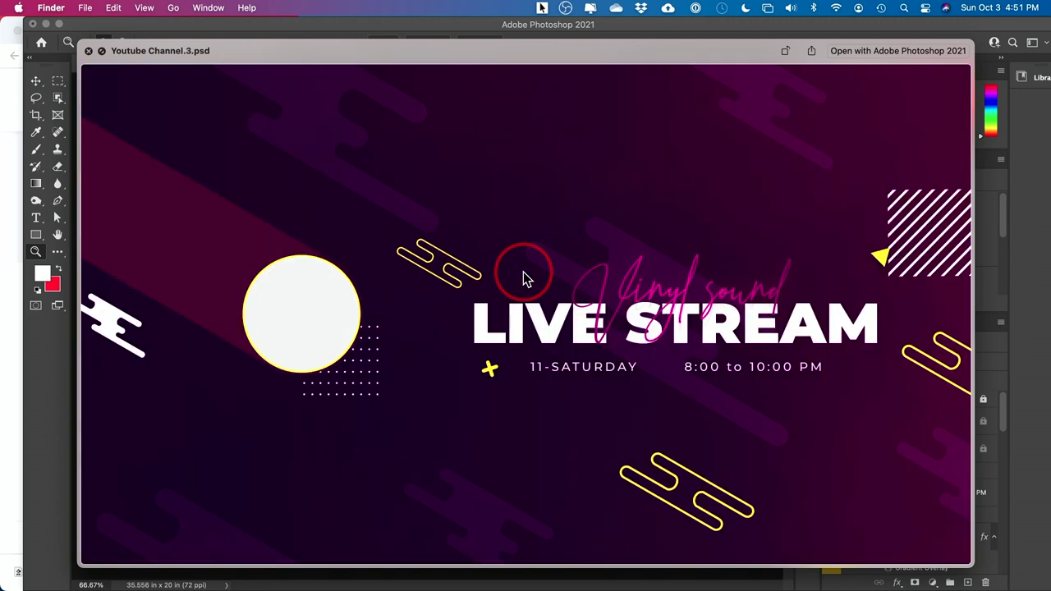
pyautogui.press('Down')
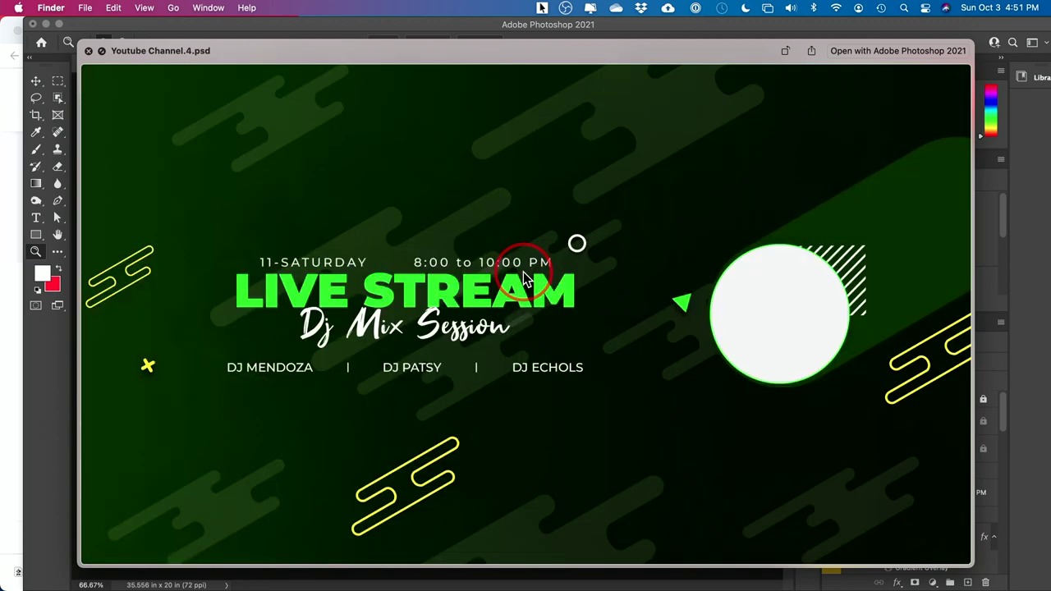
pyautogui.press('space')
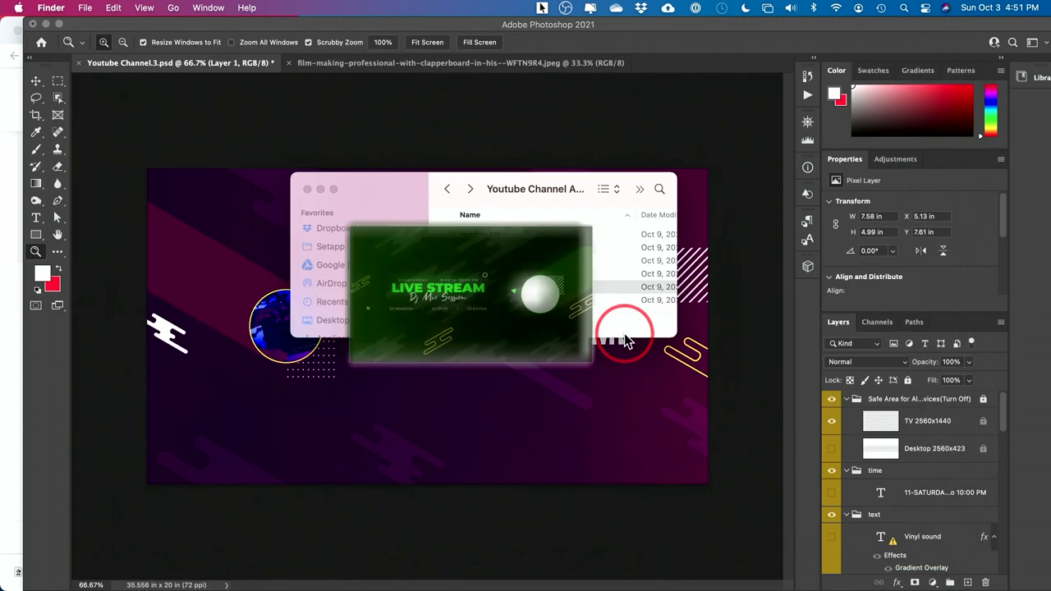
pyautogui.click(716, 353)
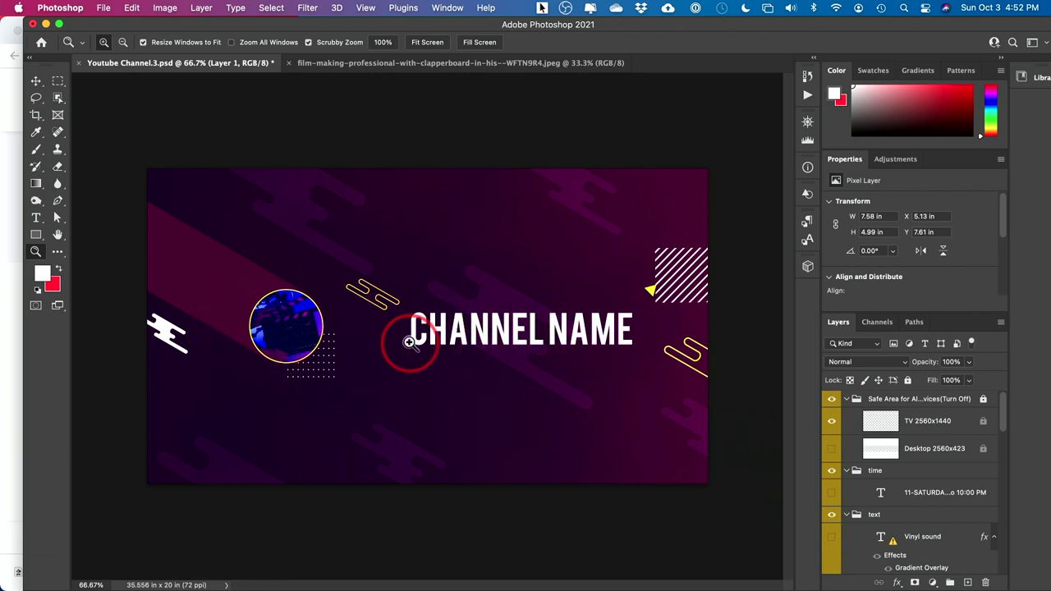
# - Quick Export the banner as a JPG named 'my Youtube Channel.jpg' in the template folder
pyautogui.click(104, 8)
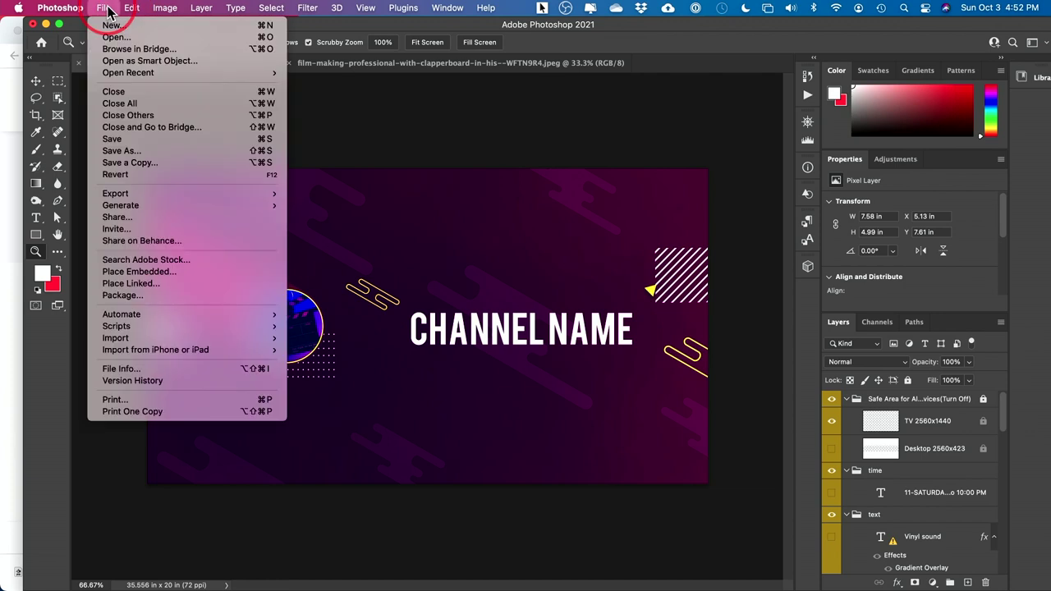
pyautogui.moveTo(127, 194)
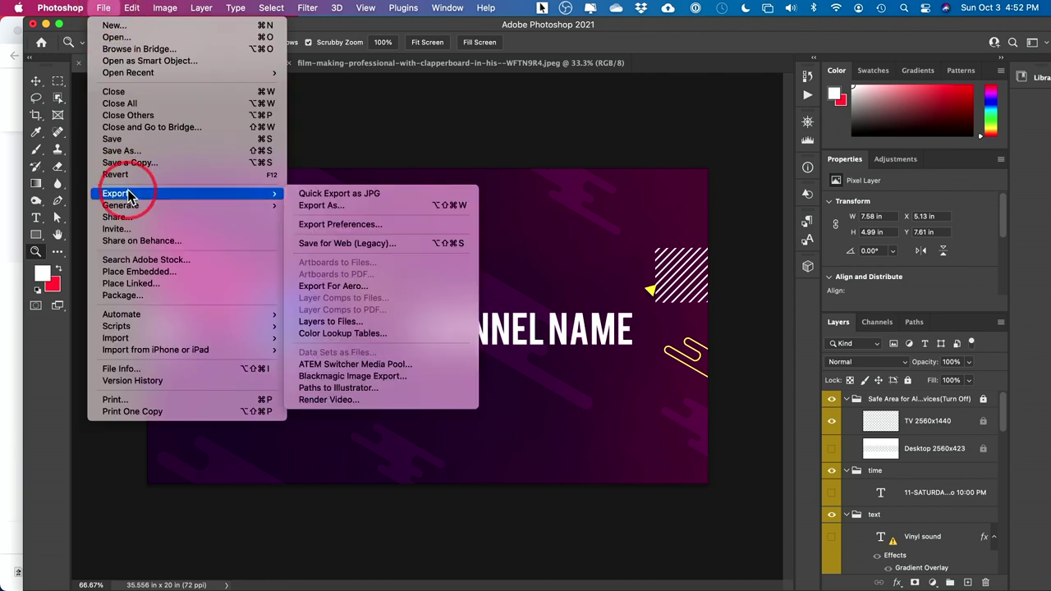
pyautogui.click(363, 195)
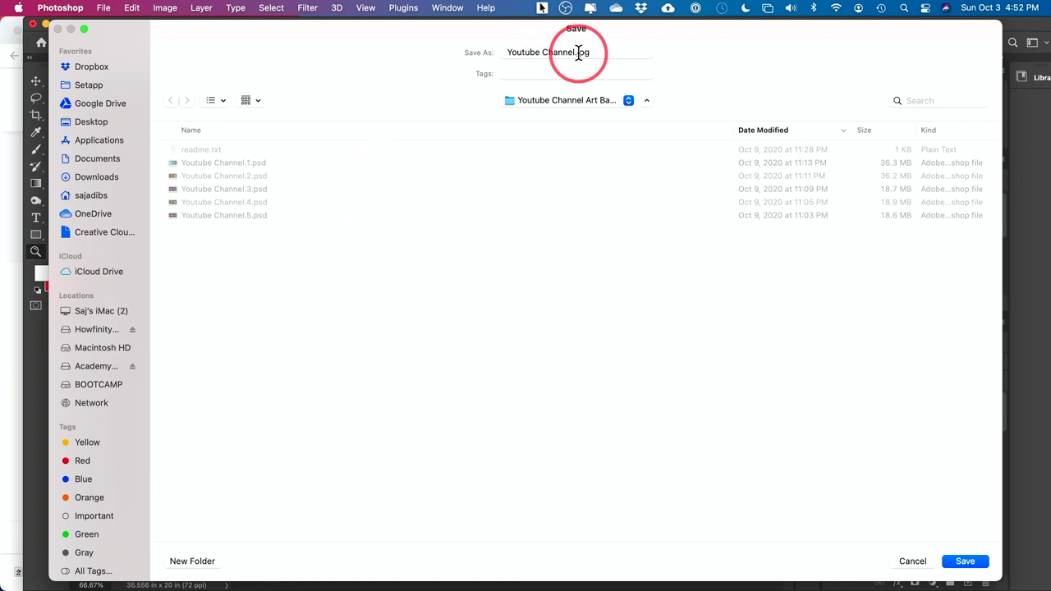
pyautogui.click(506, 51)
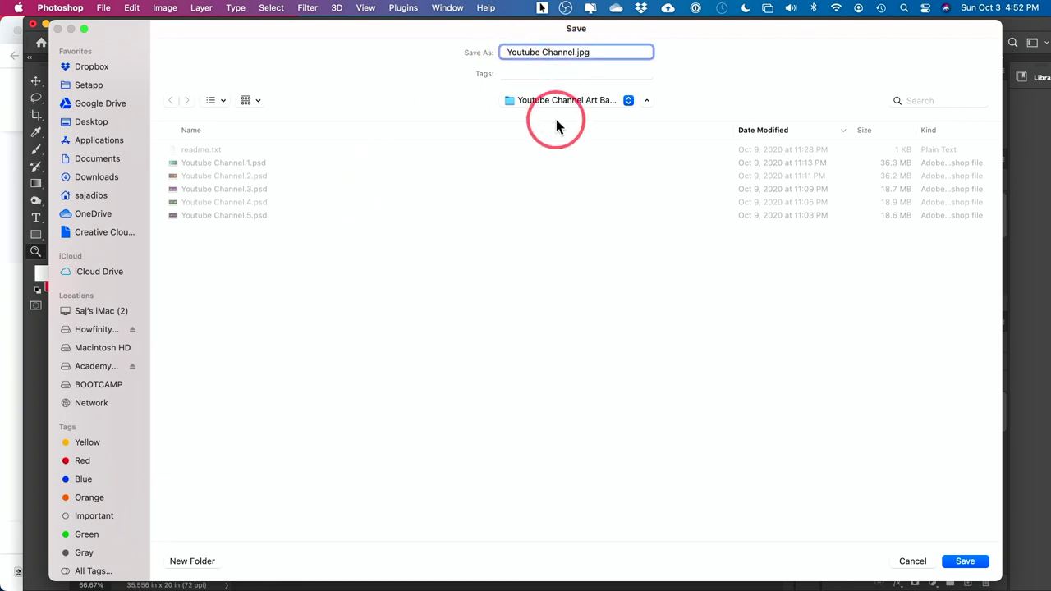
pyautogui.write('my')
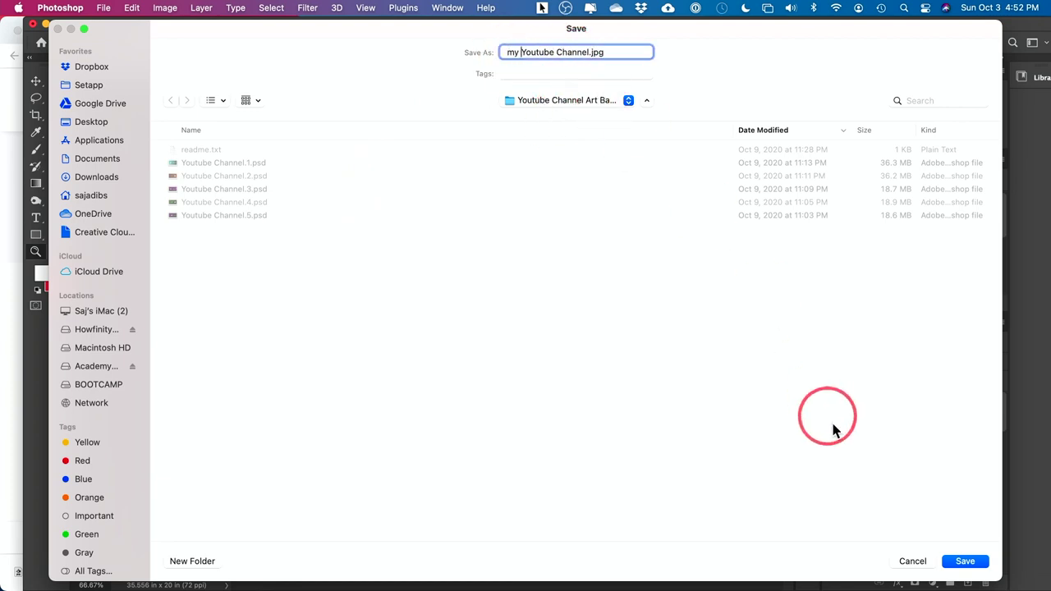
pyautogui.click(966, 564)
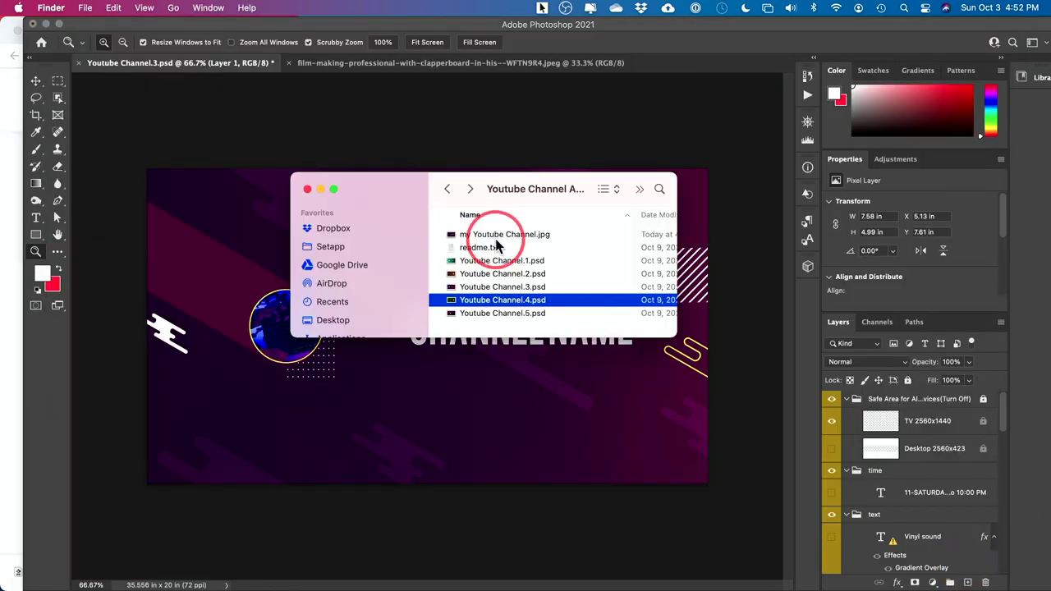
# - Preview my Youtube Channel.jpg with Quick Look in Finder, then return to the Photoshop banner
pyautogui.click(485, 235)
pyautogui.press('space')
pyautogui.press('space')
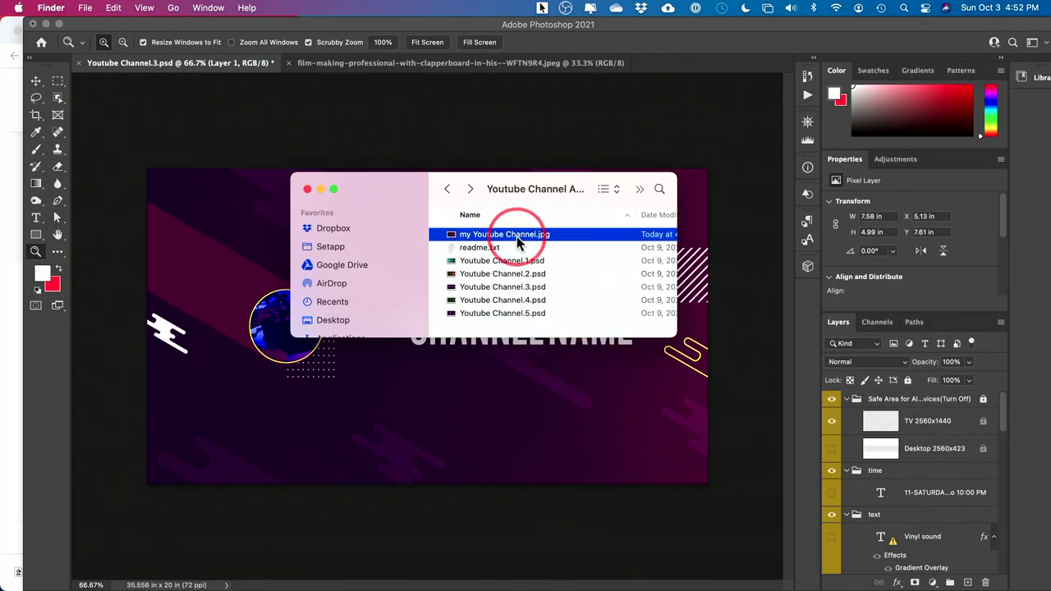
pyautogui.press('space')
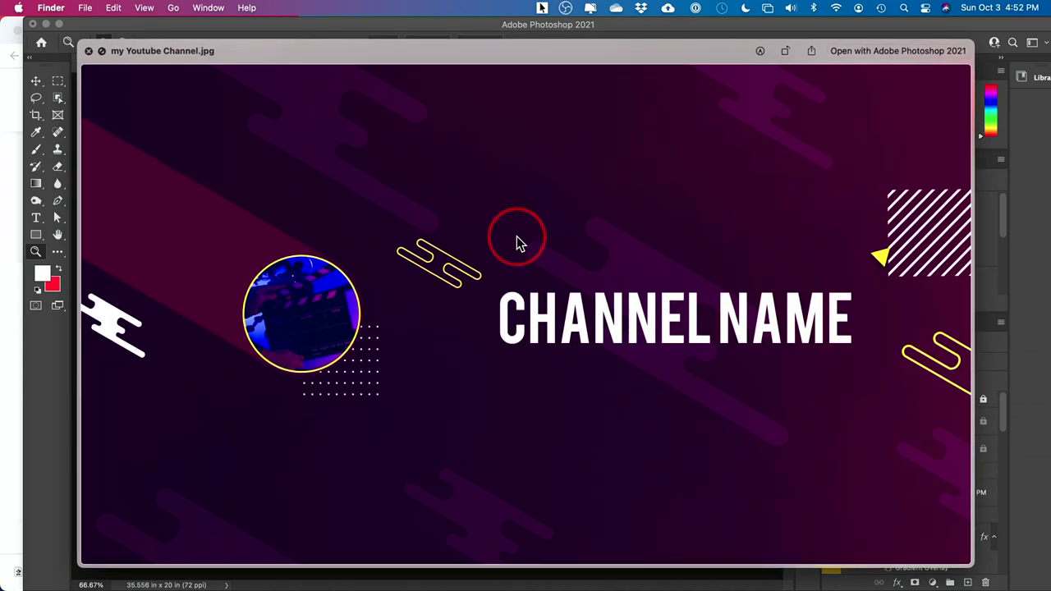
pyautogui.press('space')
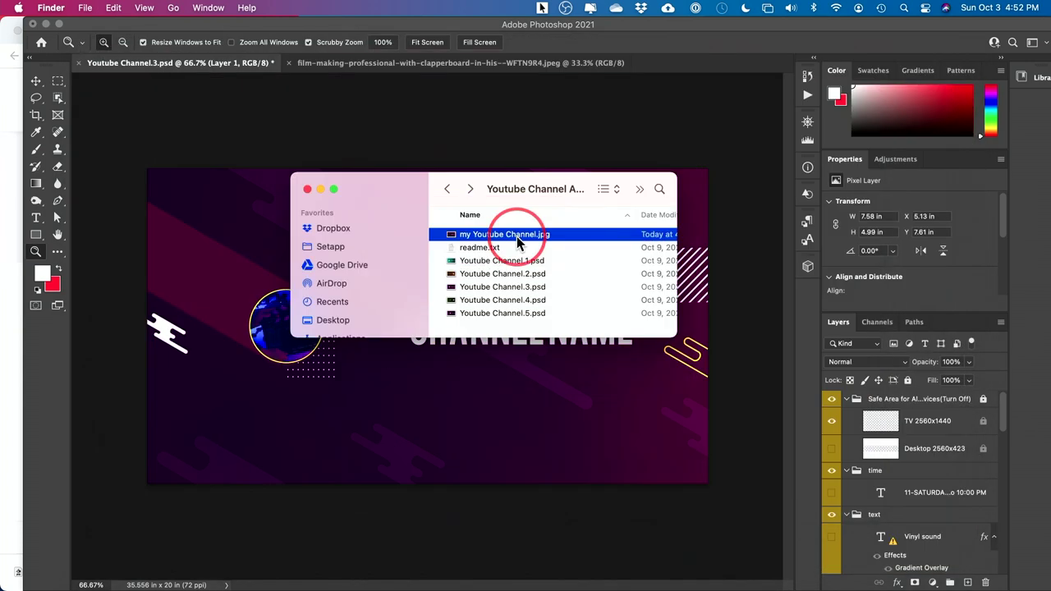
pyautogui.press('space')
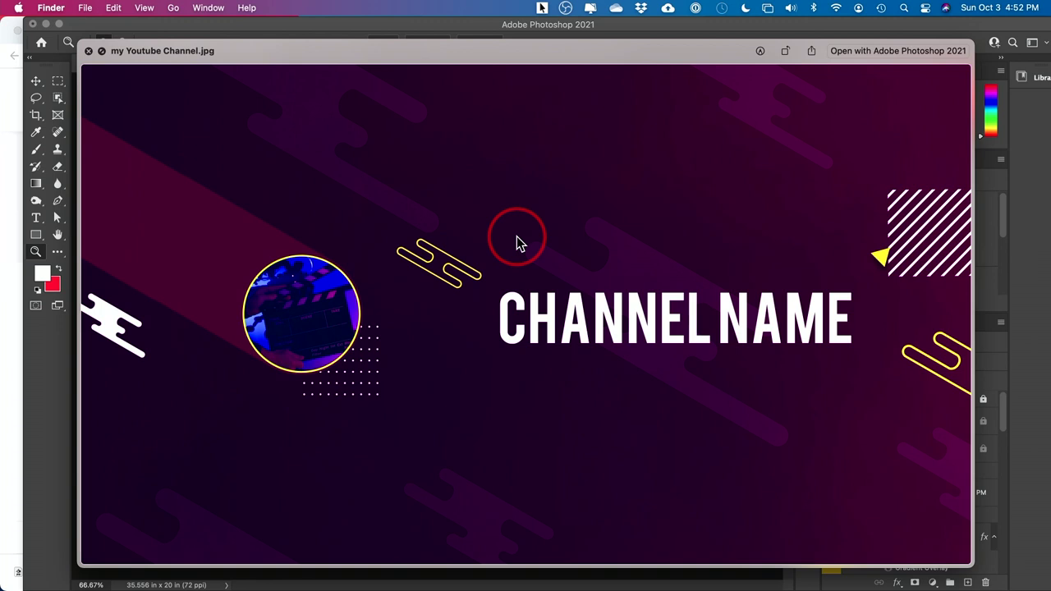
pyautogui.press('space')
pyautogui.click(478, 516)
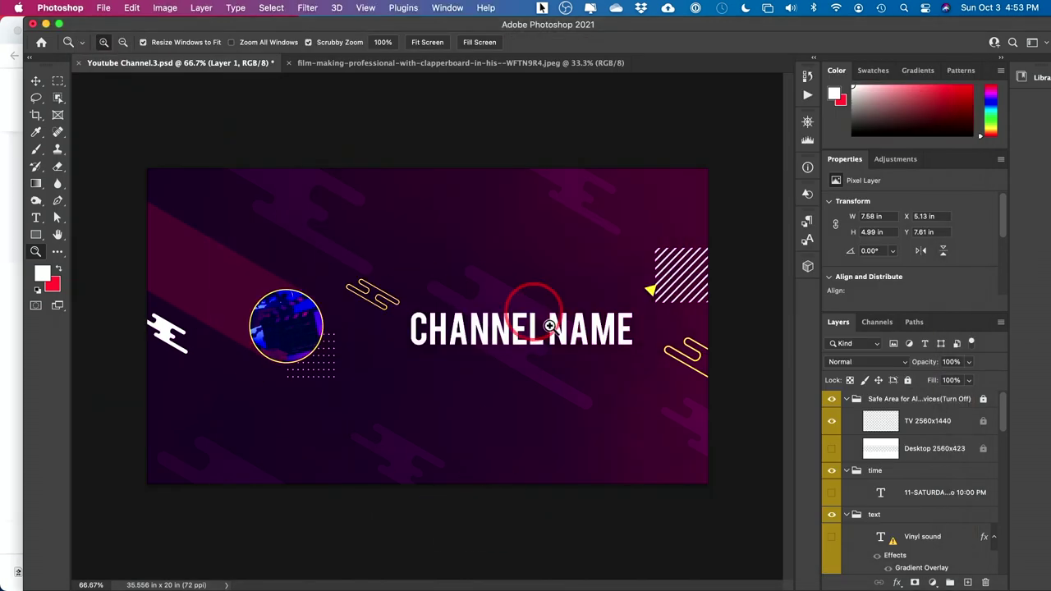